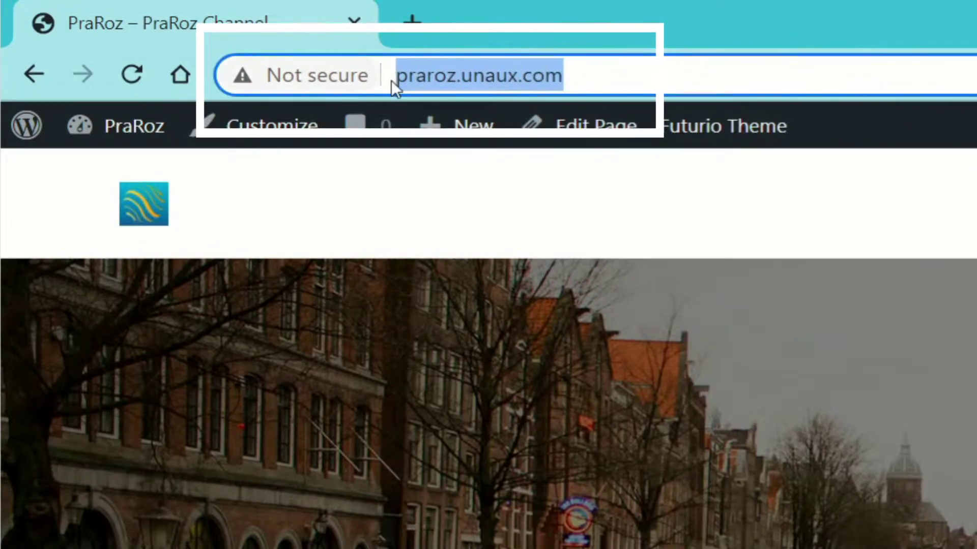
# Scroll down through the praroz.unaux.com travel site's hero, services, testimonials and map sections.
pyautogui.click(625, 75)
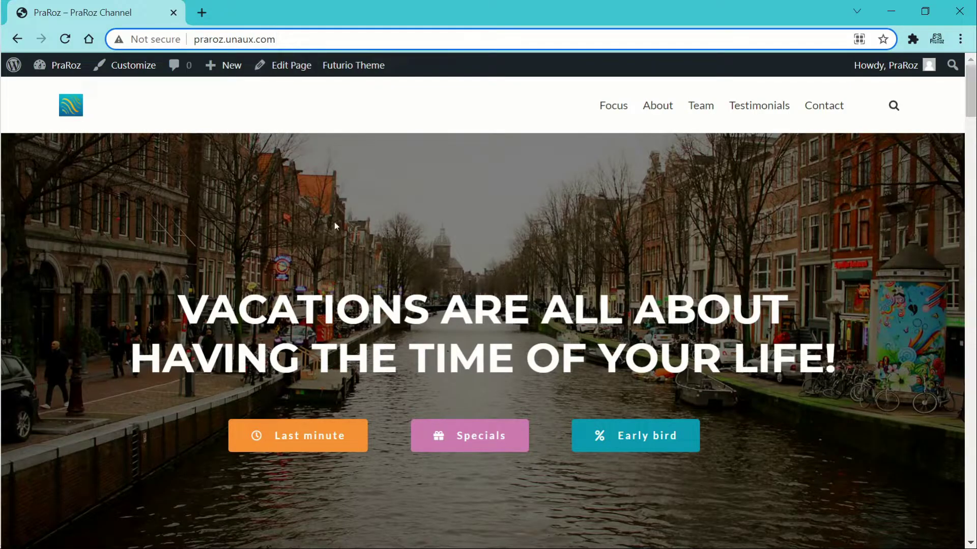
pyautogui.click(458, 206)
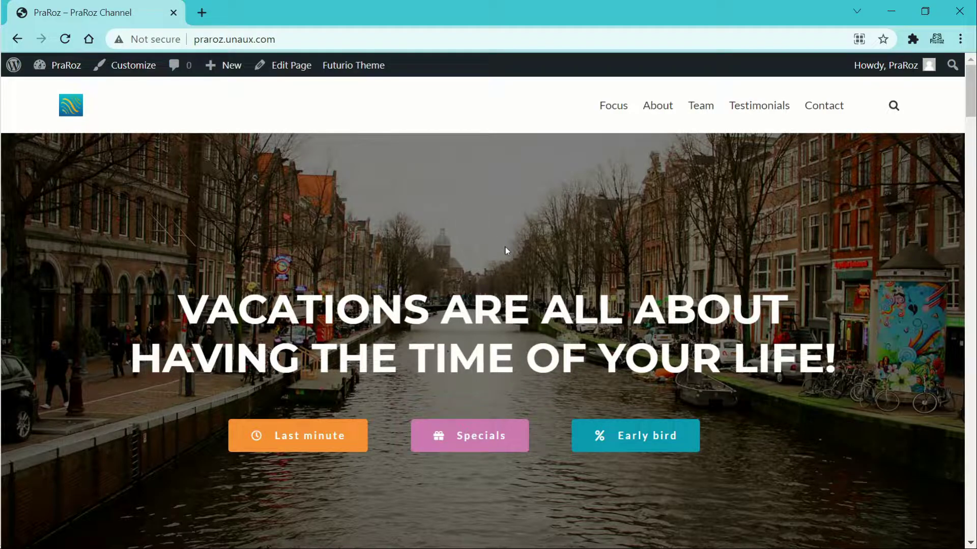
pyautogui.scroll(-1, 505, 246)
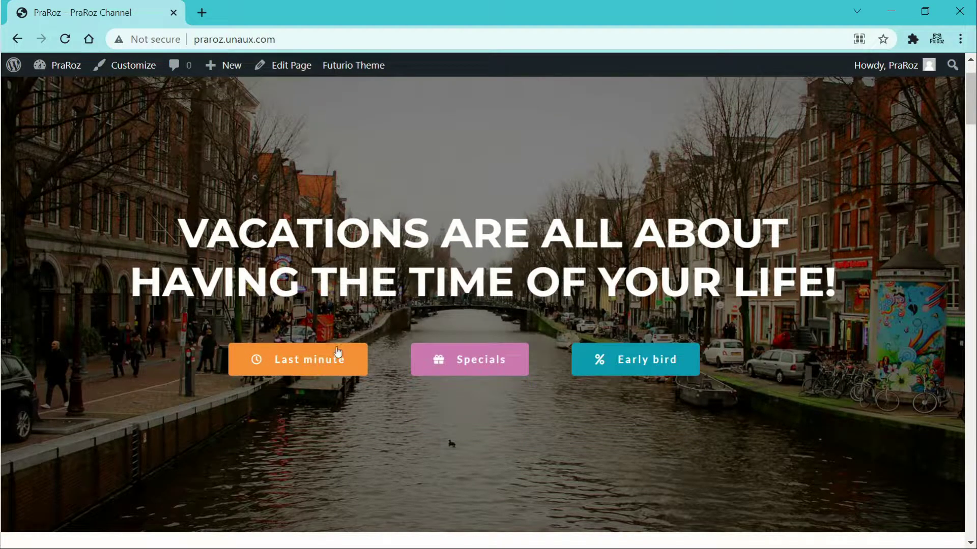
pyautogui.scroll(-5, 468, 367)
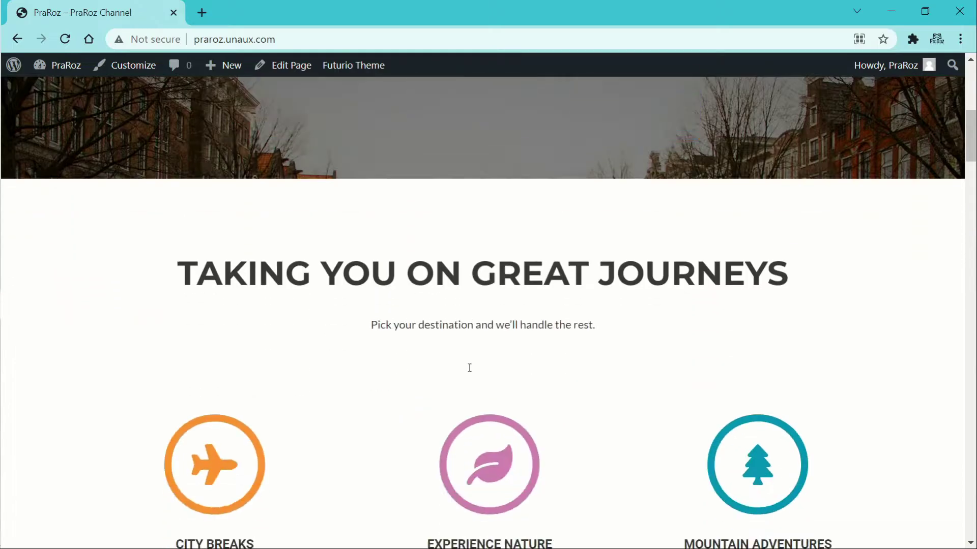
pyautogui.scroll(-15, 469, 368)
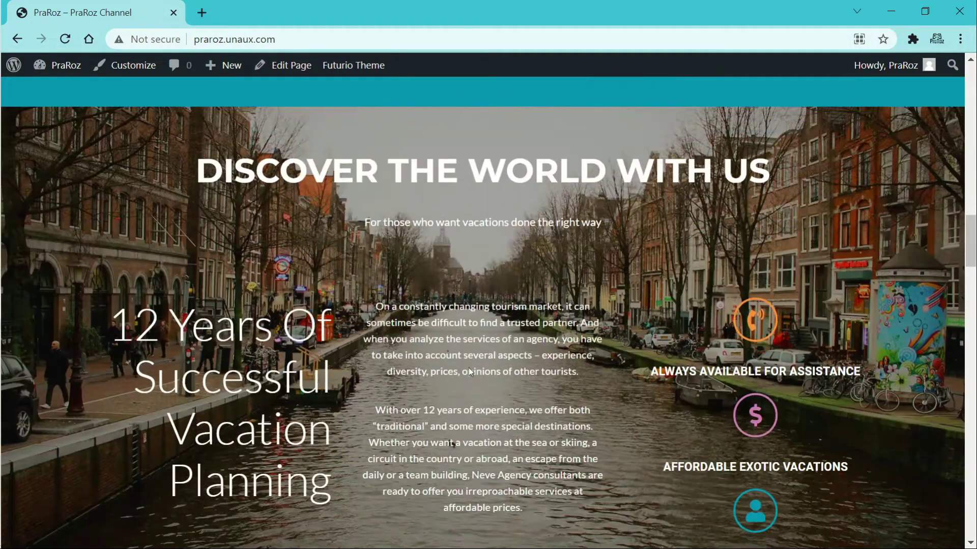
pyautogui.scroll(-16, 468, 371)
pyautogui.scroll(-15, 469, 367)
pyautogui.scroll(-7, 469, 368)
# Scroll back up the page and bring up the Chrome profile menu.
pyautogui.scroll(5, 468, 368)
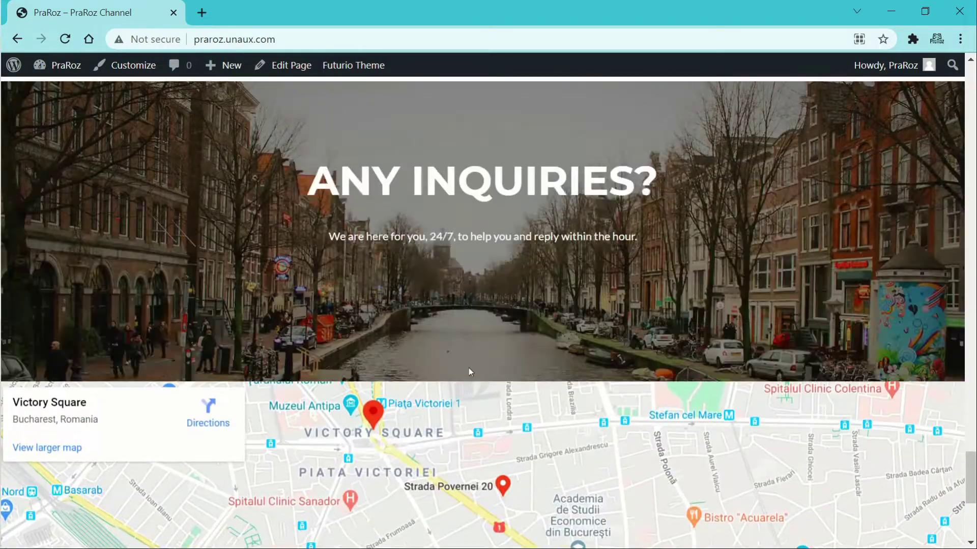
pyautogui.scroll(20, 469, 368)
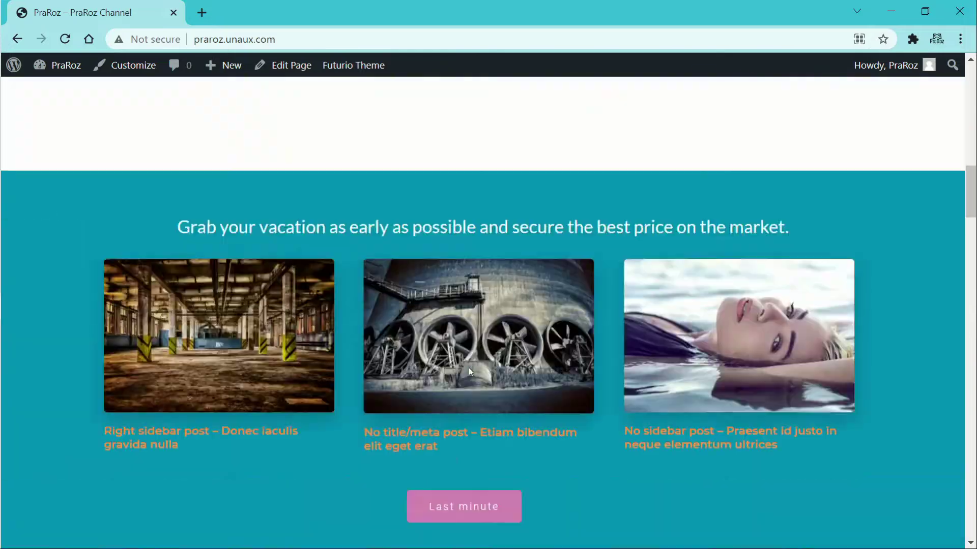
pyautogui.scroll(10, 469, 368)
pyautogui.click(942, 42)
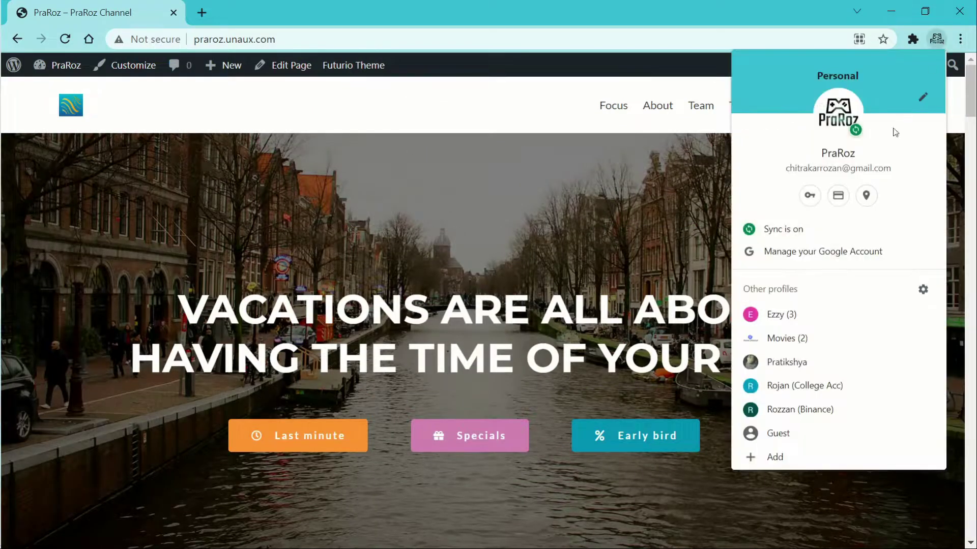
pyautogui.click(783, 340)
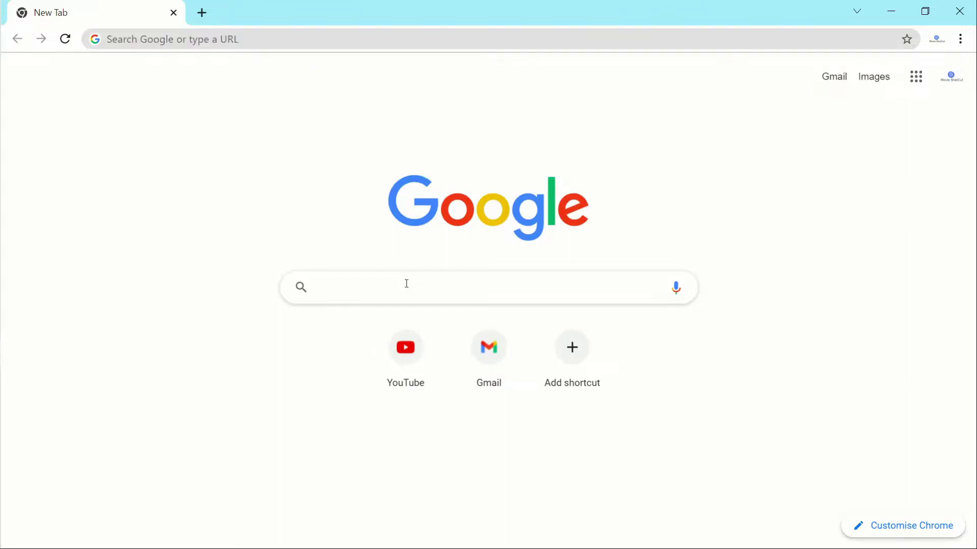
pyautogui.click(406, 283)
pyautogui.write('www.praroz')
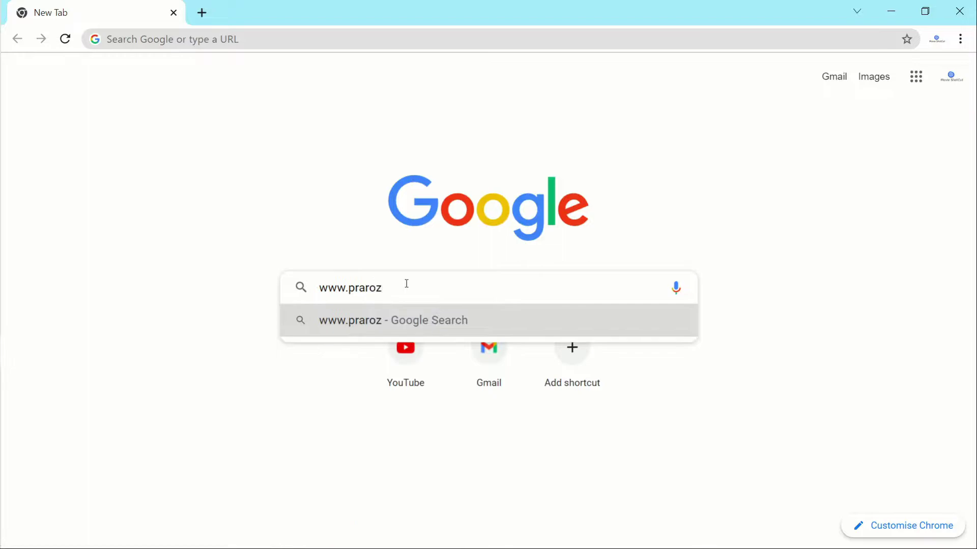
pyautogui.write('.unaux')
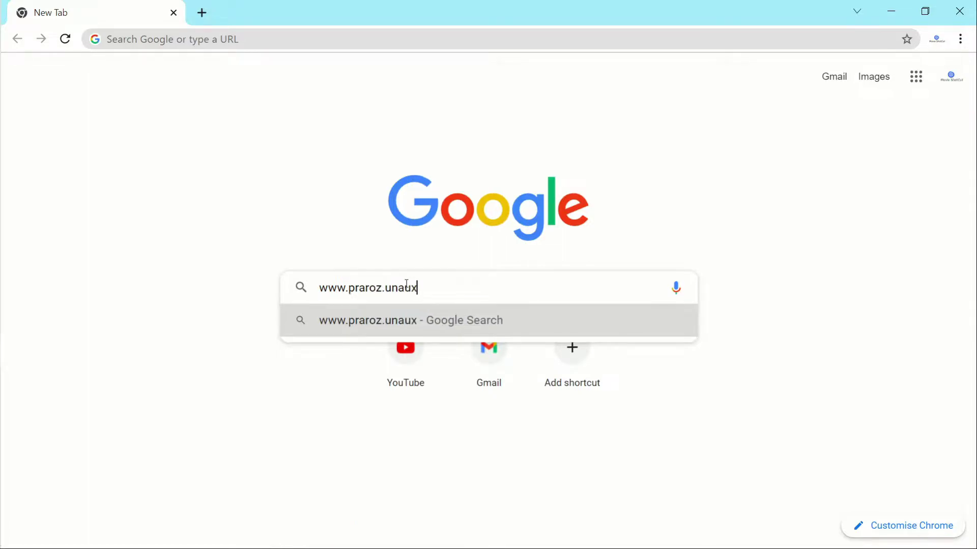
pyautogui.write('.com')
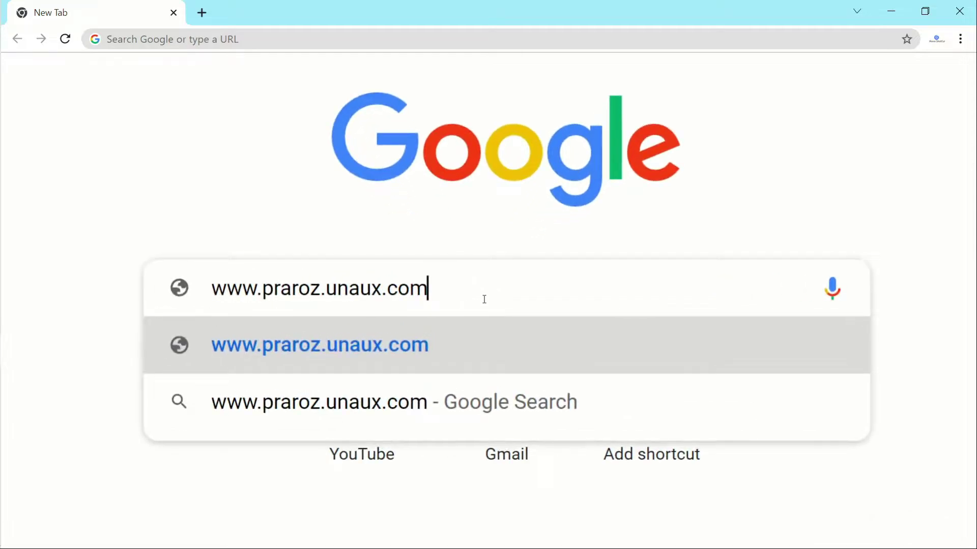
pyautogui.press('Return')
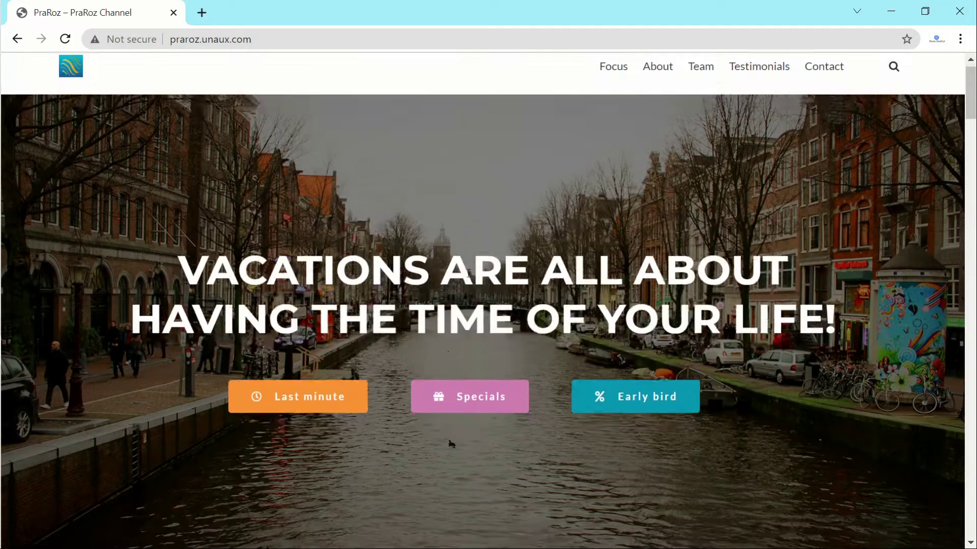
pyautogui.scroll(-5, 451, 444)
pyautogui.scroll(-14, 469, 277)
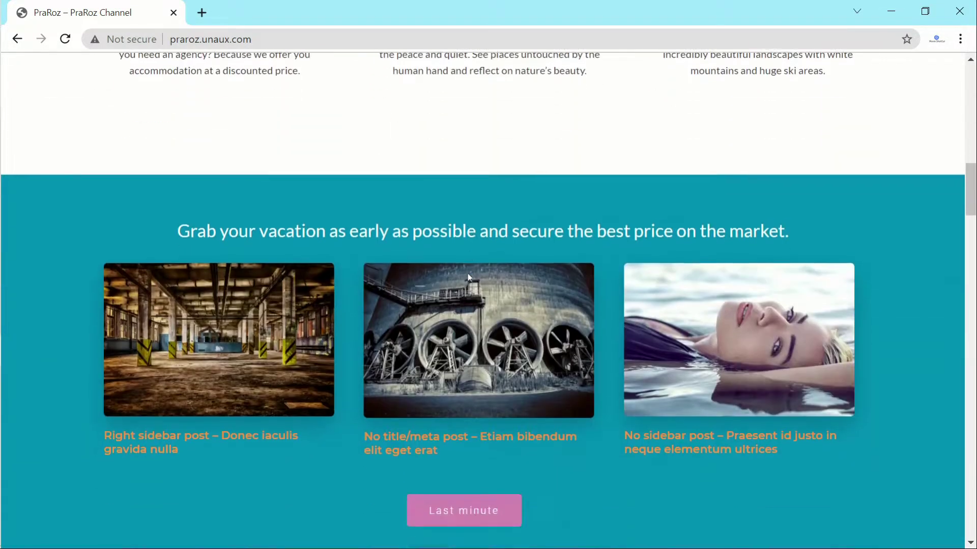
pyautogui.scroll(20, 468, 277)
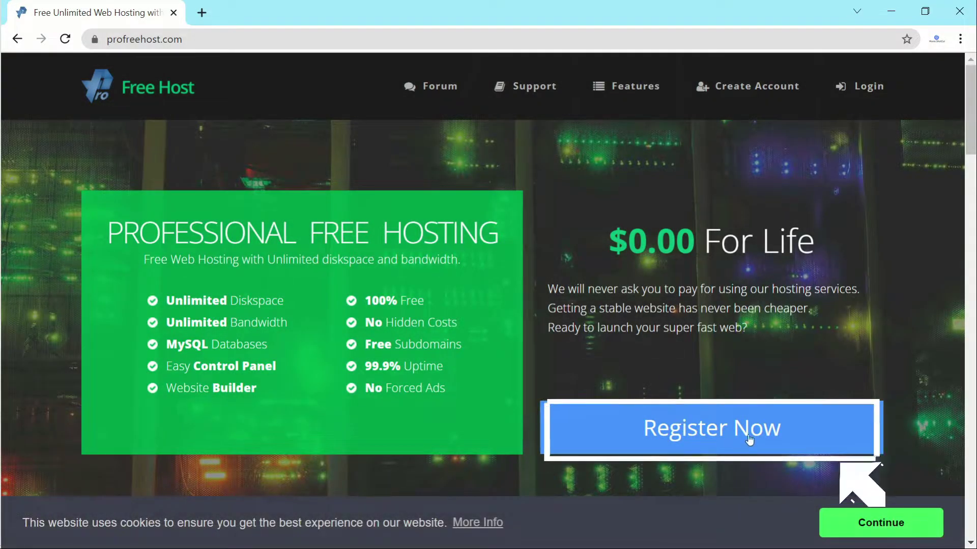
# Register a free ProFreeHost account with an e-mail and password, reaching the Client Area.
pyautogui.click(719, 431)
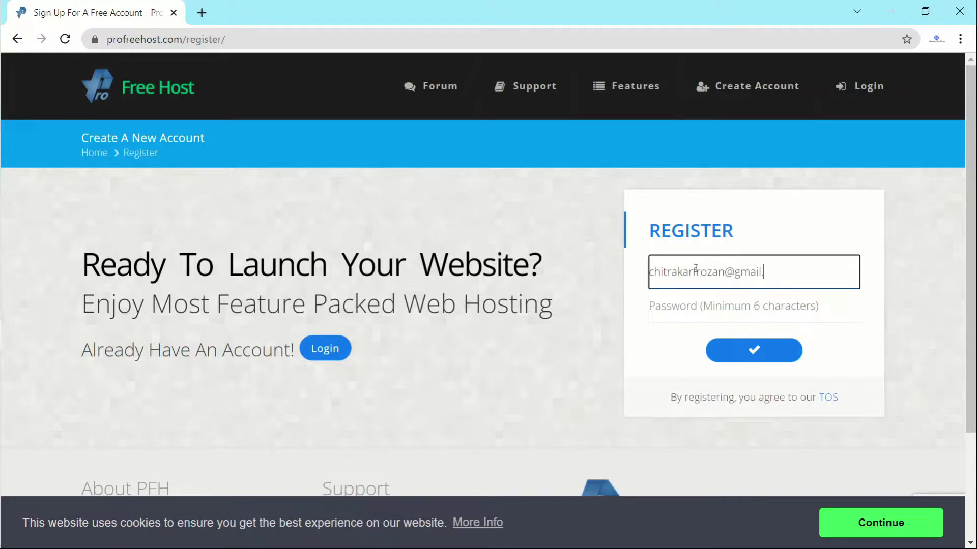
pyautogui.click(692, 318)
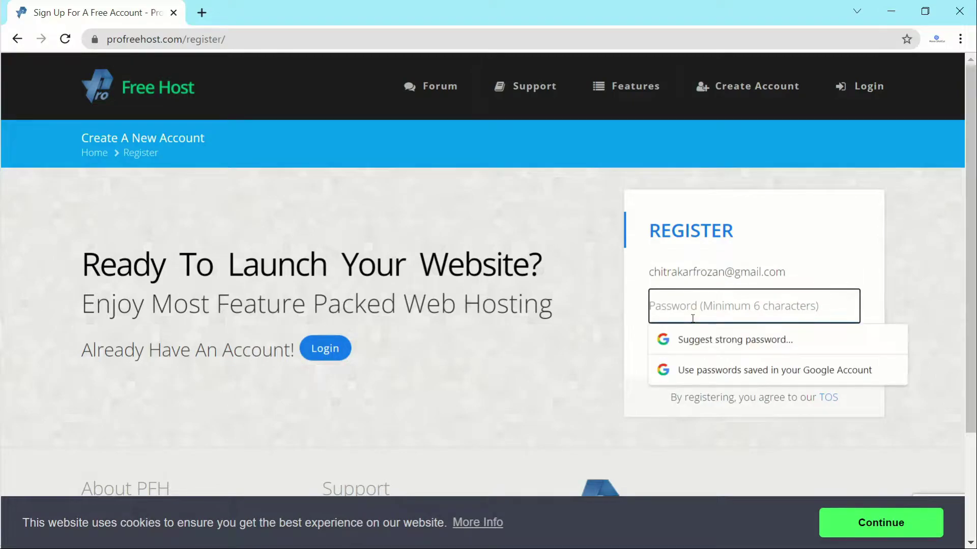
pyautogui.write('••')
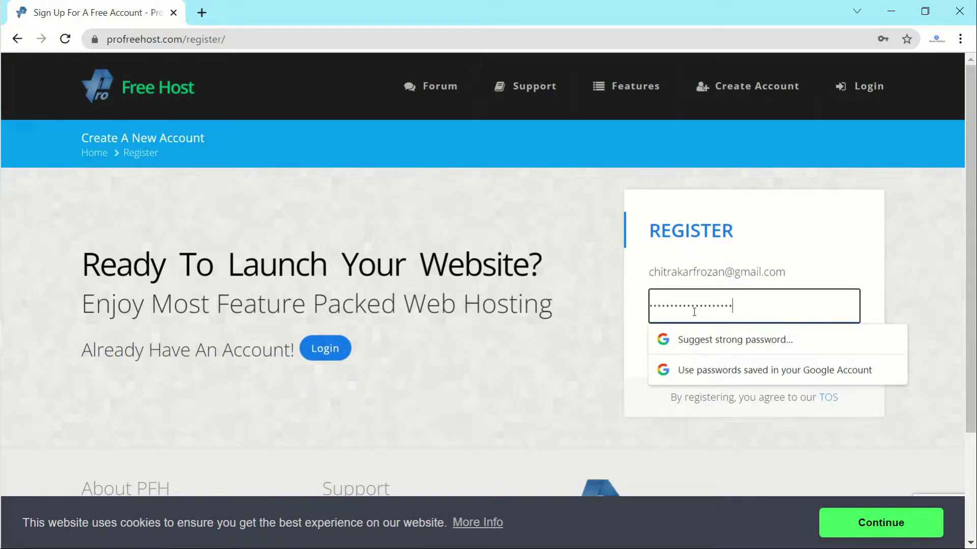
pyautogui.click(872, 315)
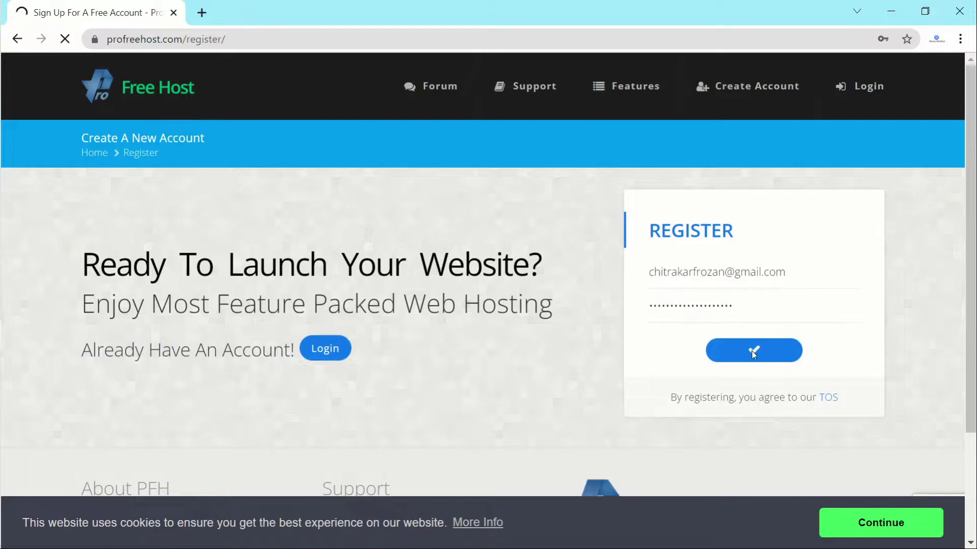
pyautogui.scroll(-5, 637, 259)
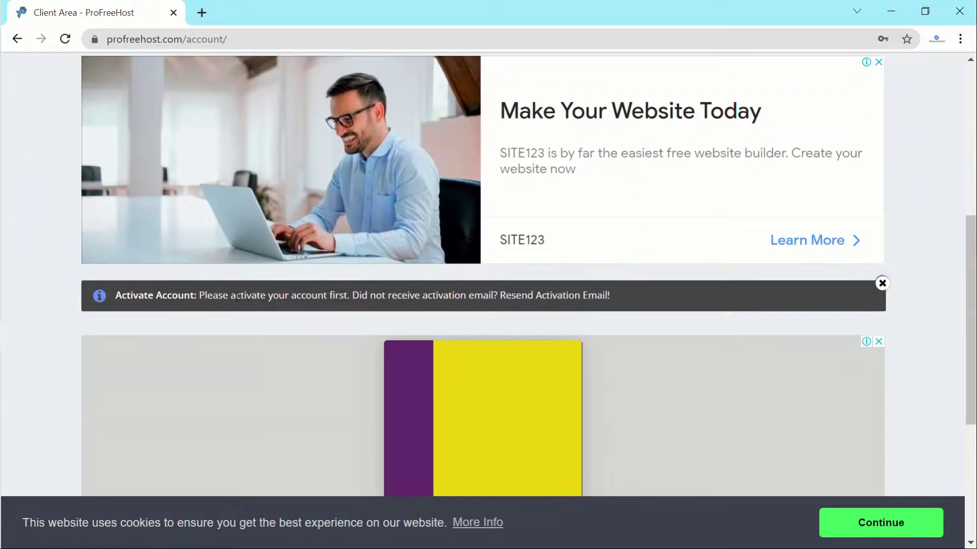
pyautogui.click(202, 13)
# Go to Gmail and follow the activation link in ProFreeHost's Account Activation e-mail.
pyautogui.write('gmail')
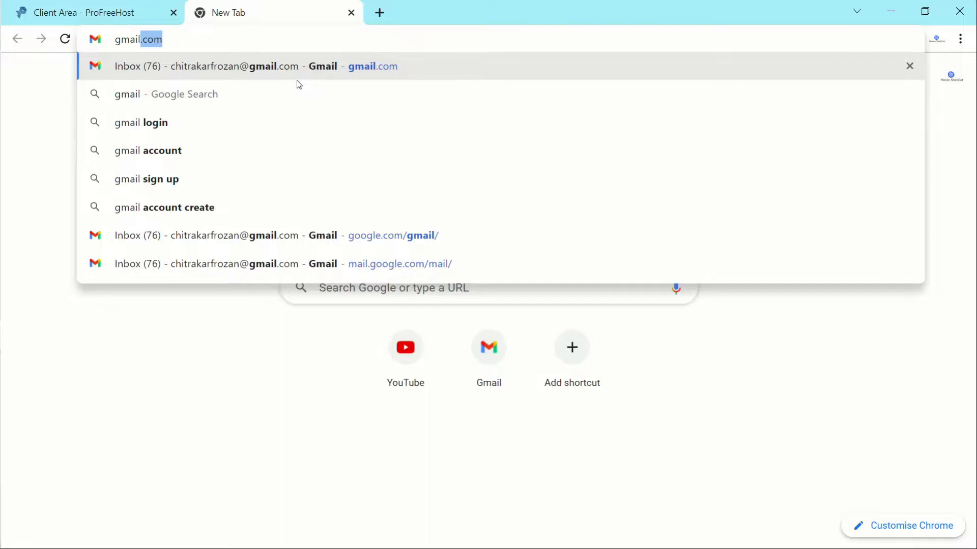
pyautogui.press('Return')
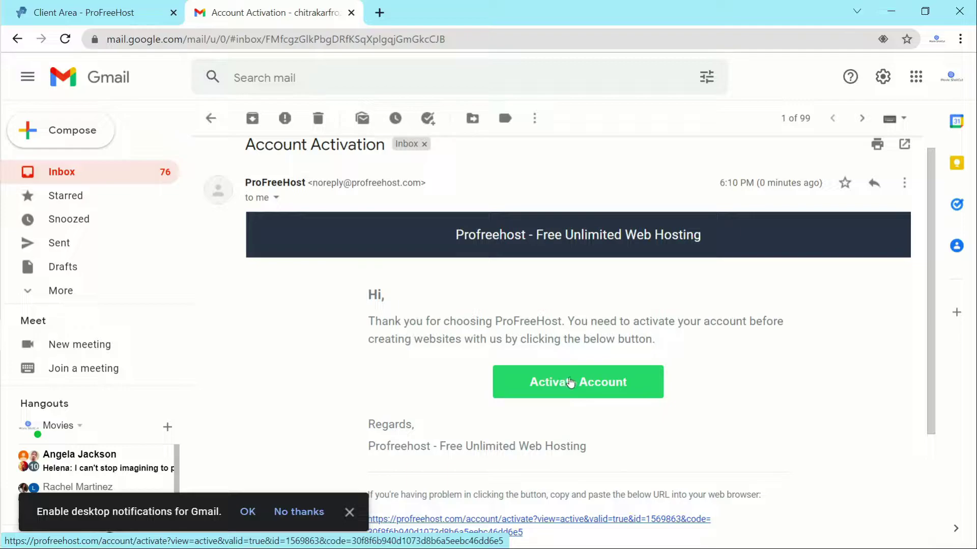
pyautogui.click(571, 382)
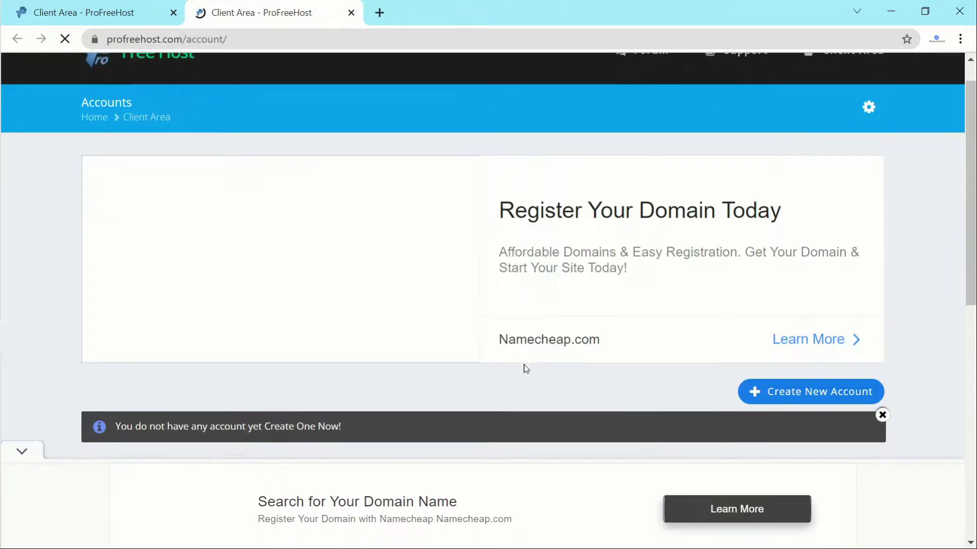
# Request a new website named freeclub on the unaux.com domain and submit it.
pyautogui.scroll(-1, 524, 365)
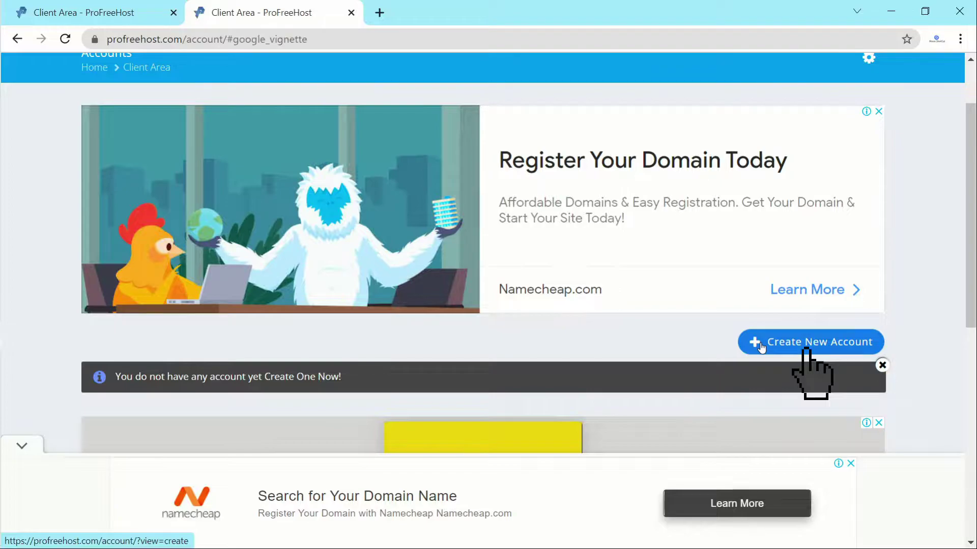
pyautogui.click(762, 348)
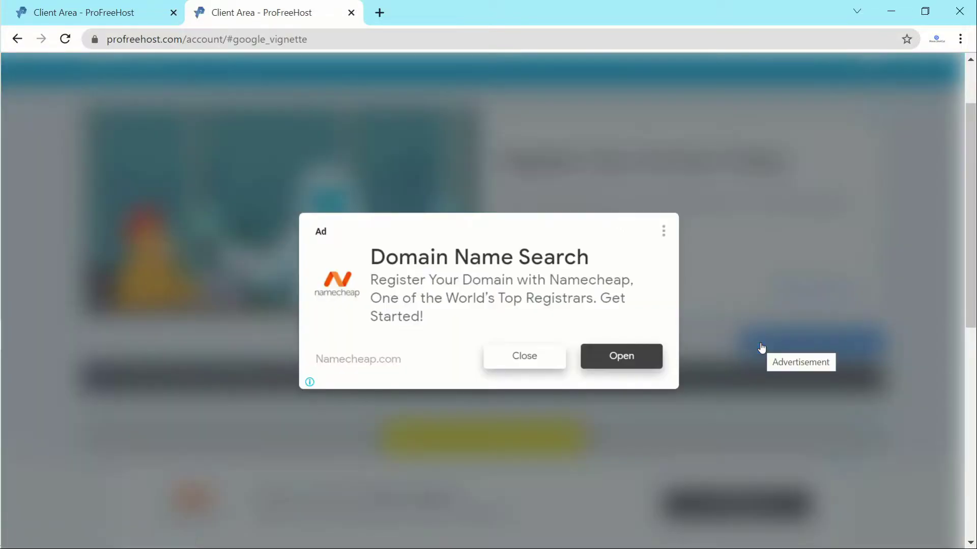
pyautogui.click(517, 354)
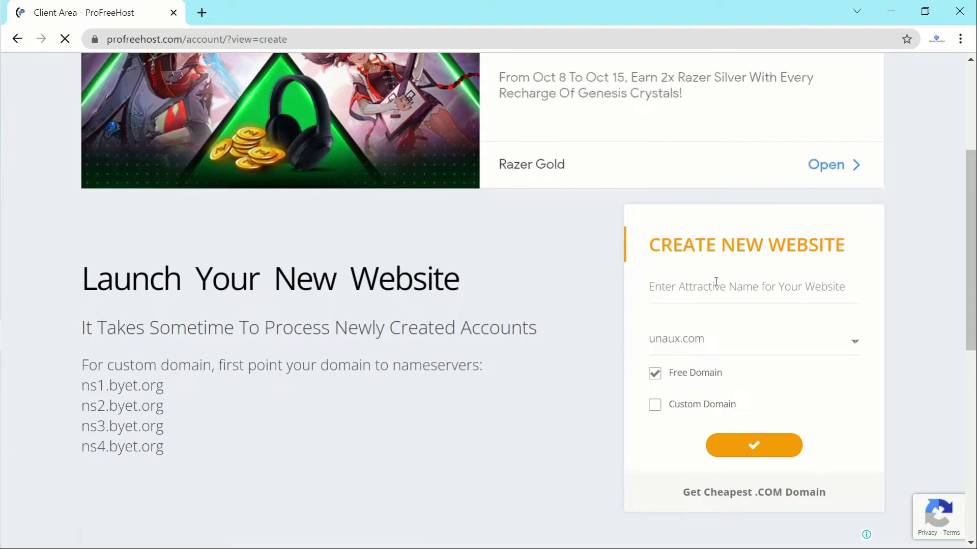
pyautogui.click(716, 283)
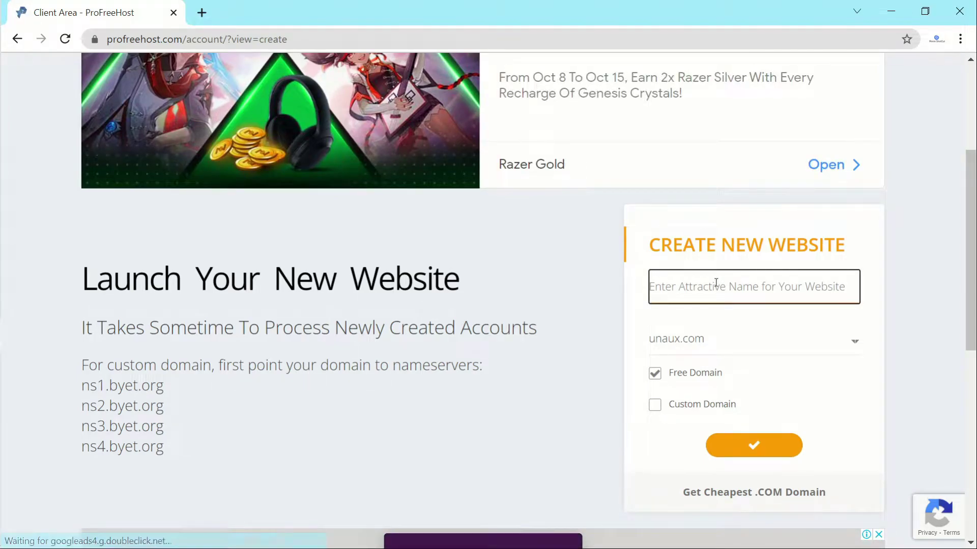
pyautogui.write('freeclub')
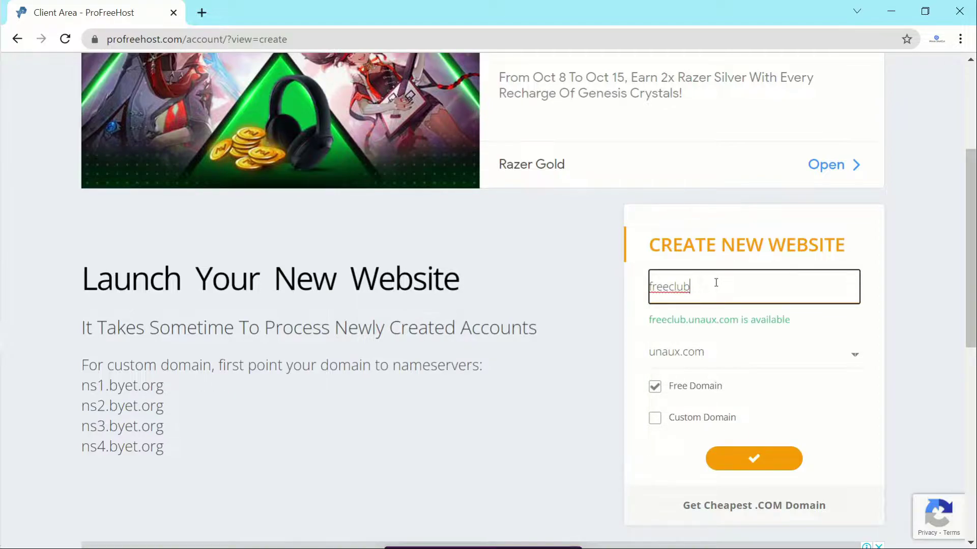
pyautogui.moveTo(651, 320); pyautogui.dragTo(790, 320)
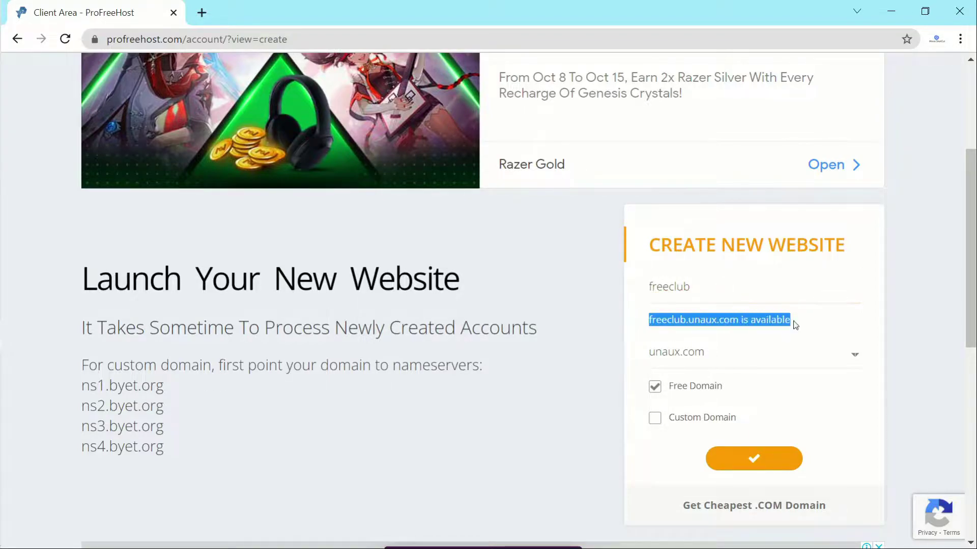
pyautogui.click(808, 325)
pyautogui.click(705, 362)
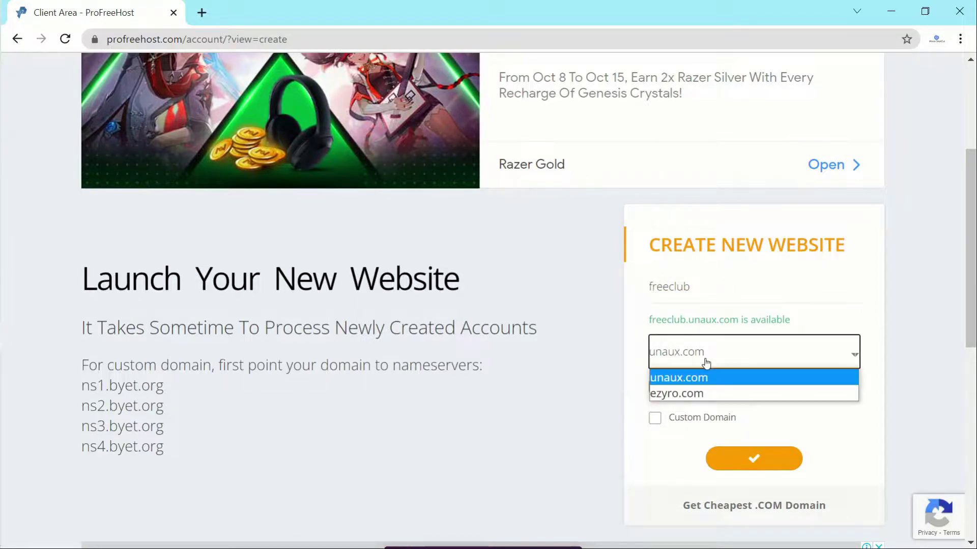
pyautogui.click(685, 380)
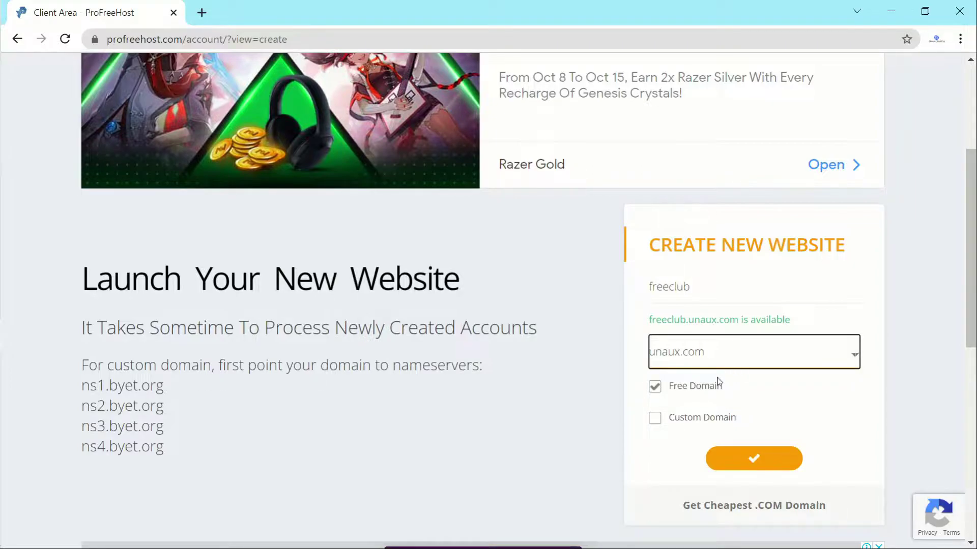
pyautogui.click(754, 456)
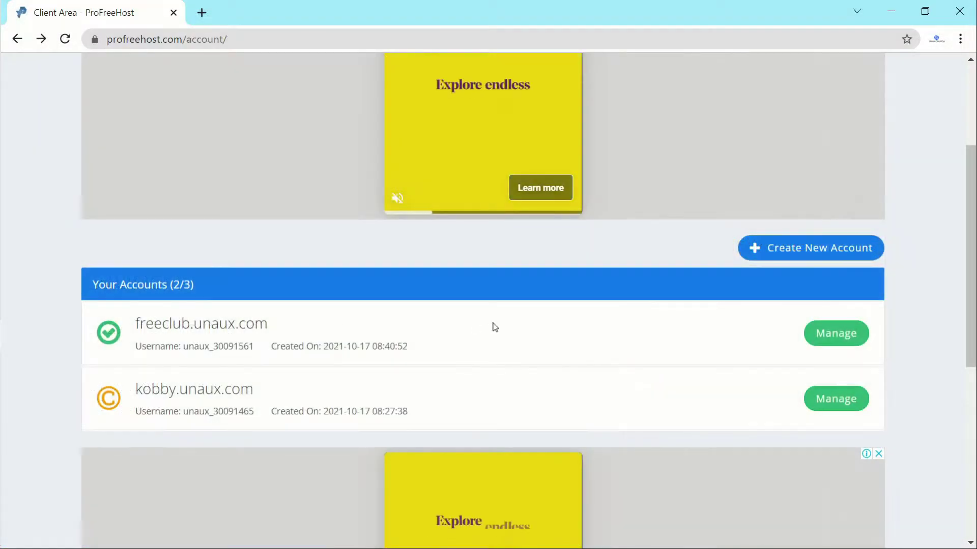
# Open the freeclub.unaux.com control panel, approving service e-mails on the way.
pyautogui.click(836, 342)
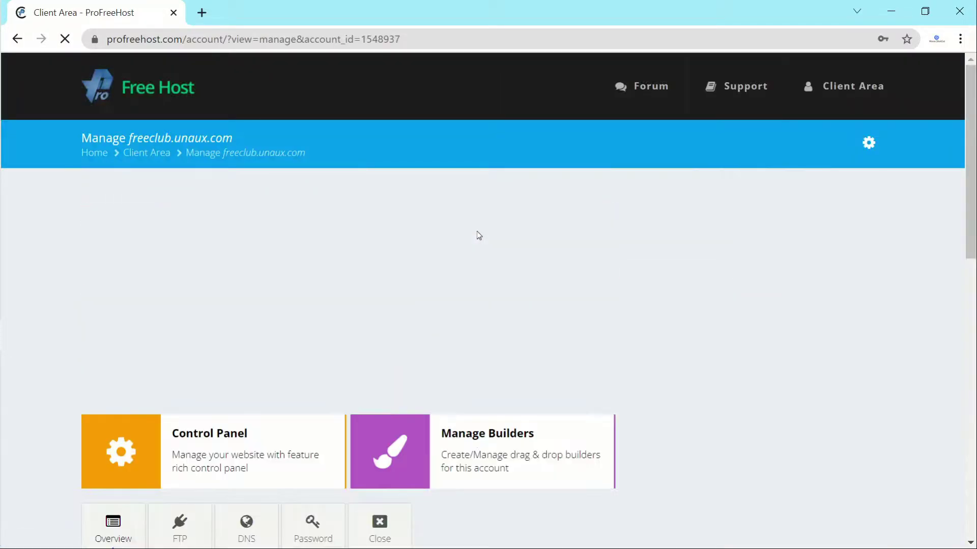
pyautogui.scroll(-1, 316, 307)
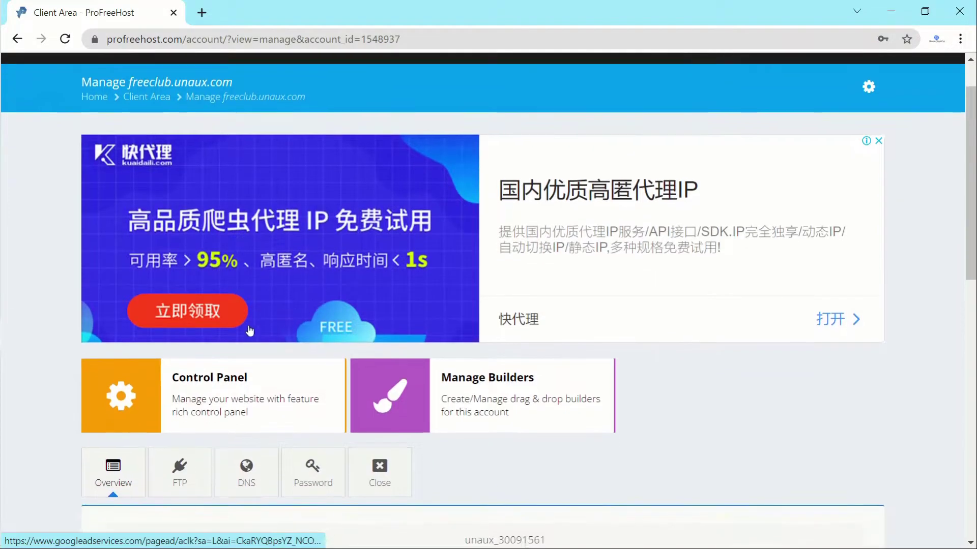
pyautogui.click(220, 400)
pyautogui.scroll(-2, 417, 429)
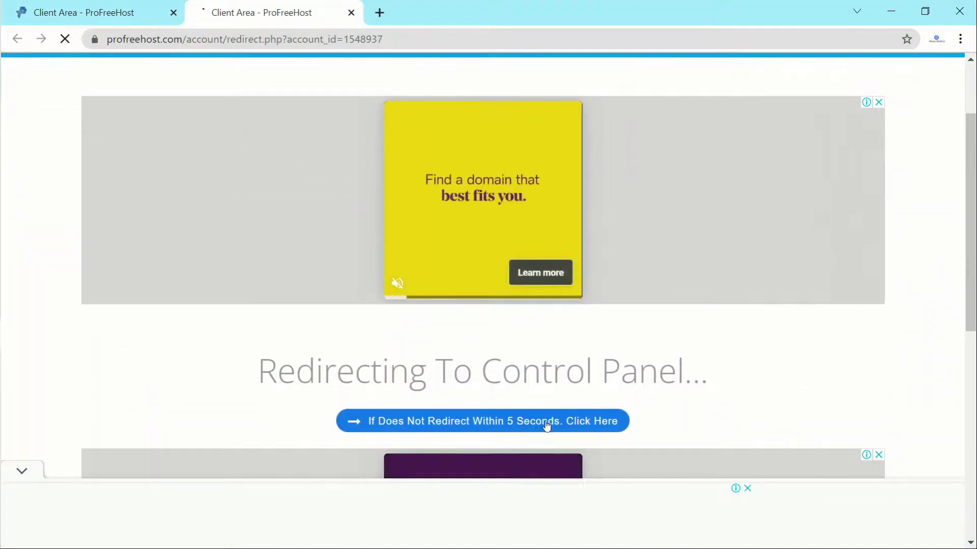
pyautogui.click(572, 420)
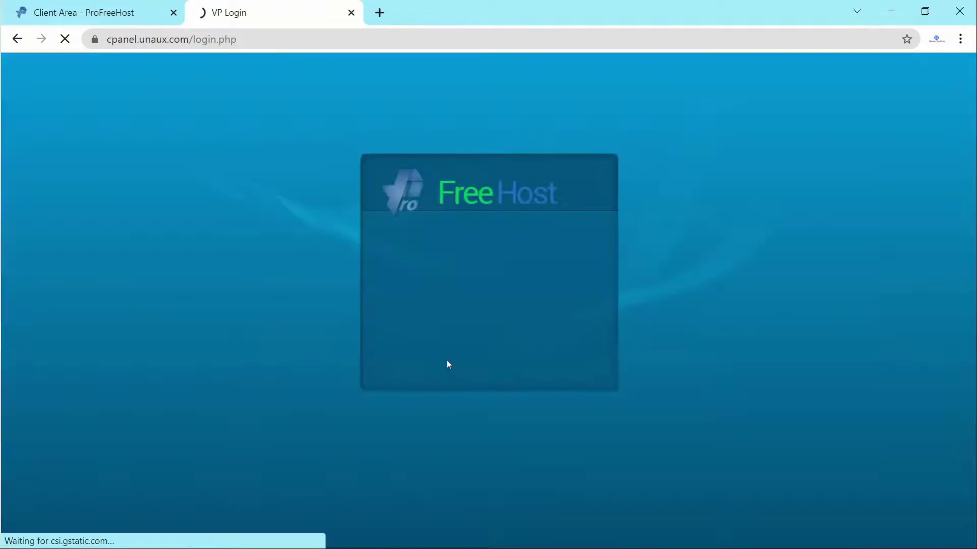
pyautogui.scroll(-3, 393, 290)
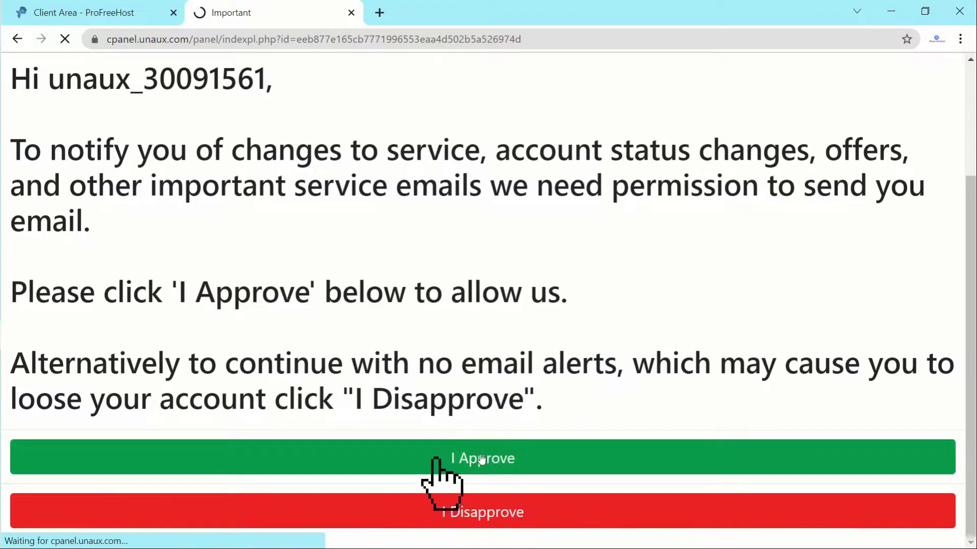
pyautogui.click(476, 458)
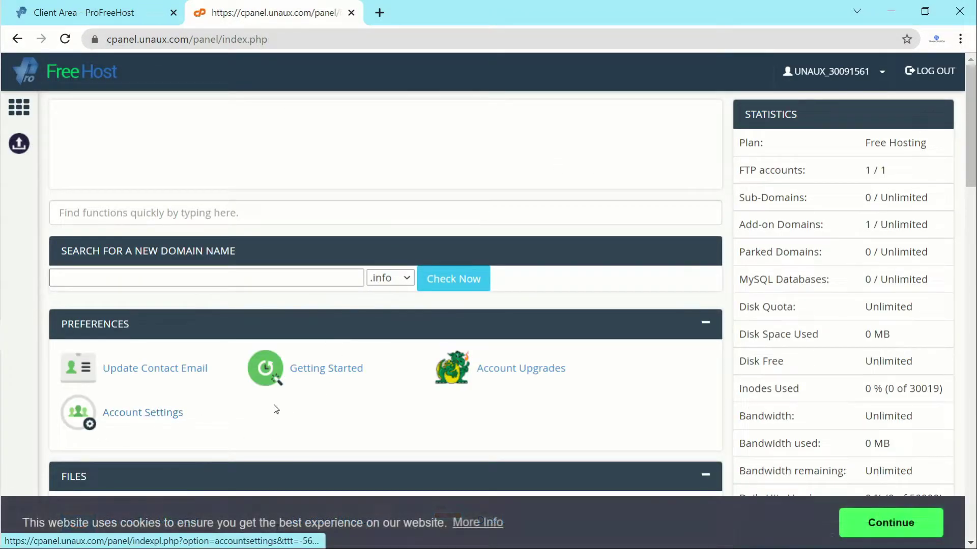
# Scroll down the dashboard to the Software section and launch Softaculous.
pyautogui.scroll(-2, 276, 409)
pyautogui.scroll(-6, 275, 409)
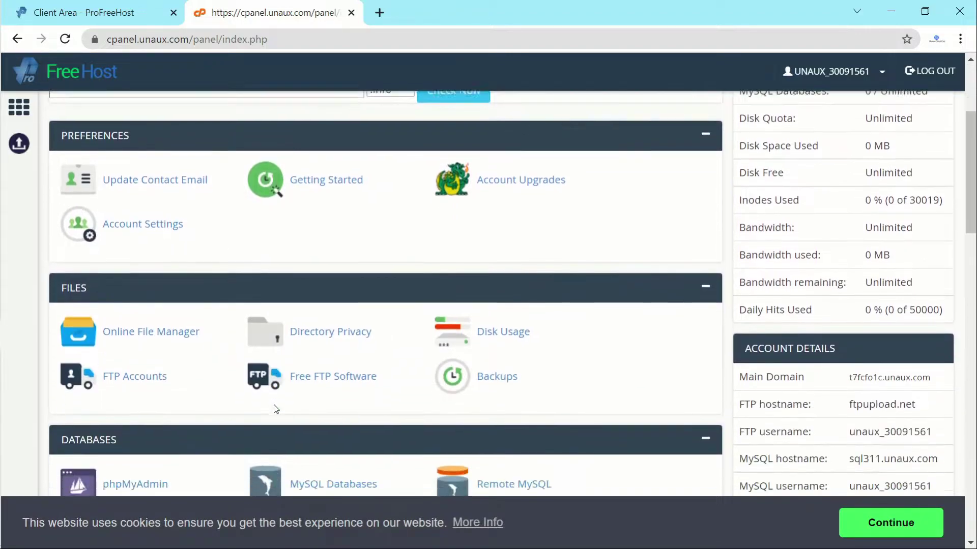
pyautogui.scroll(-6, 273, 404)
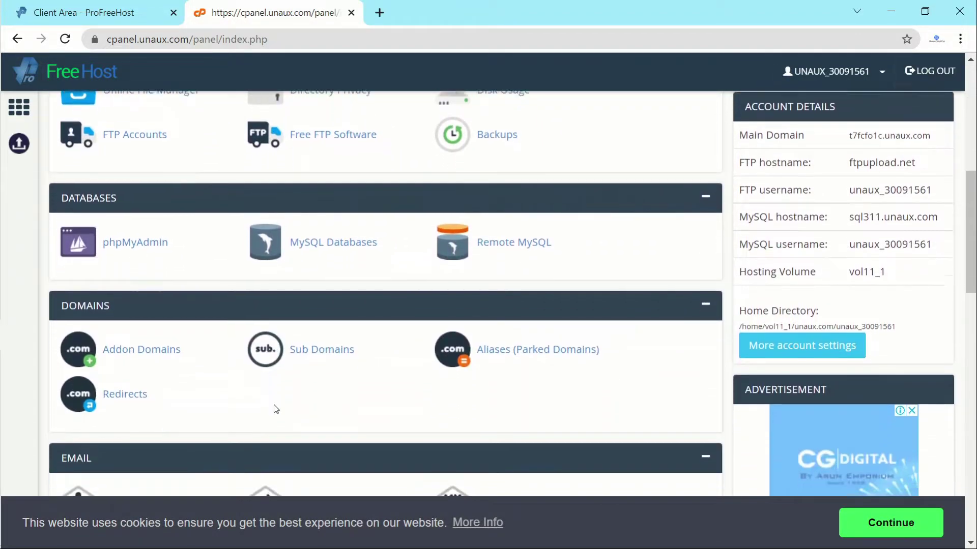
pyautogui.scroll(-8, 274, 404)
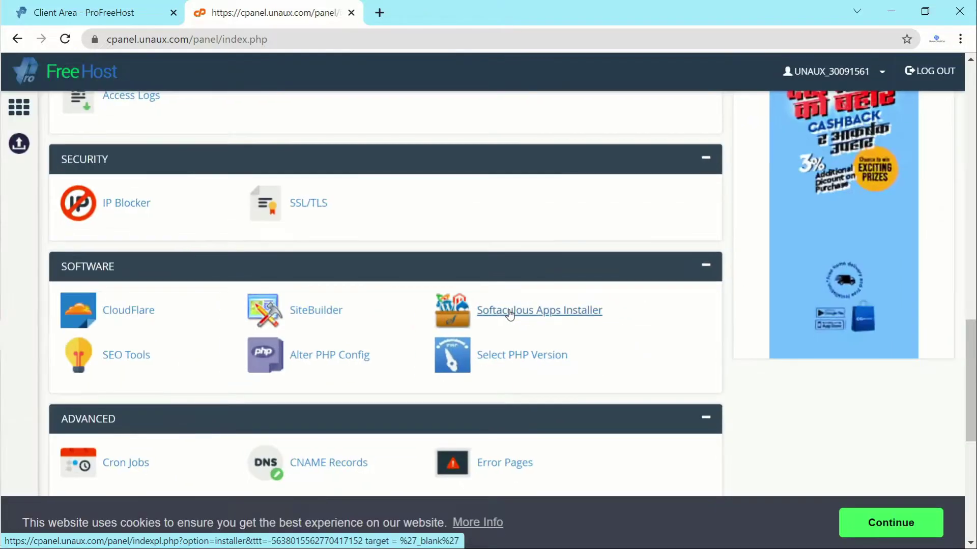
pyautogui.click(511, 313)
# Begin a WordPress install in Softaculous and scroll to the admin account fields.
pyautogui.moveTo(384, 316)
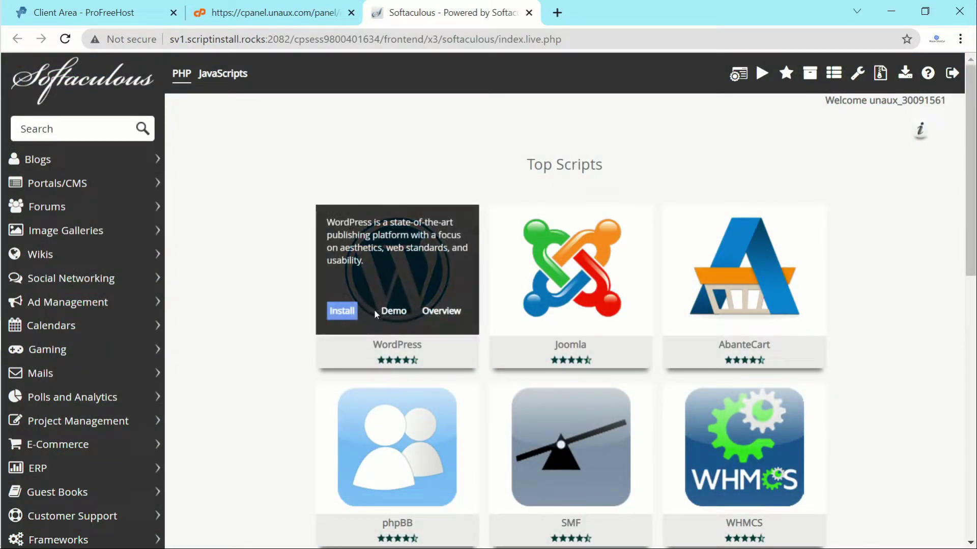
pyautogui.click(346, 314)
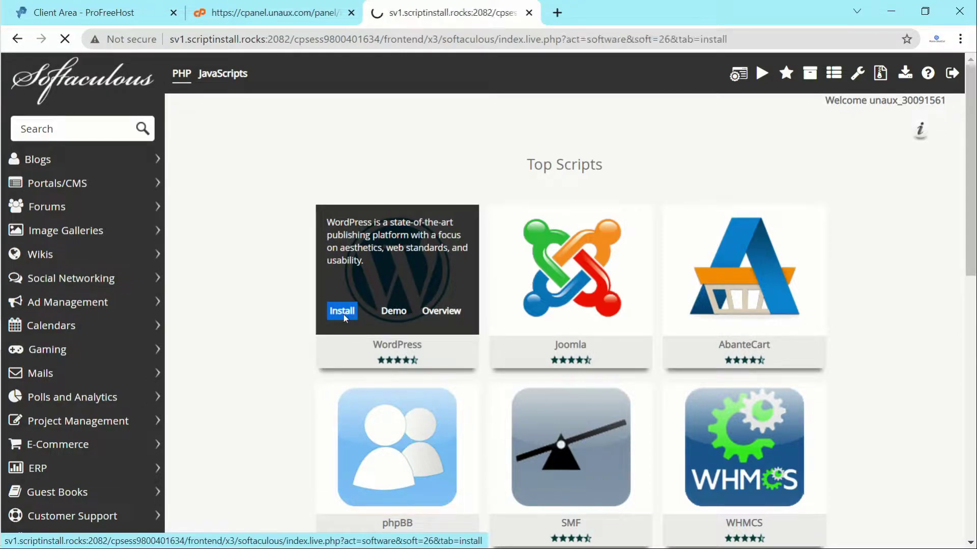
pyautogui.scroll(-6, 439, 371)
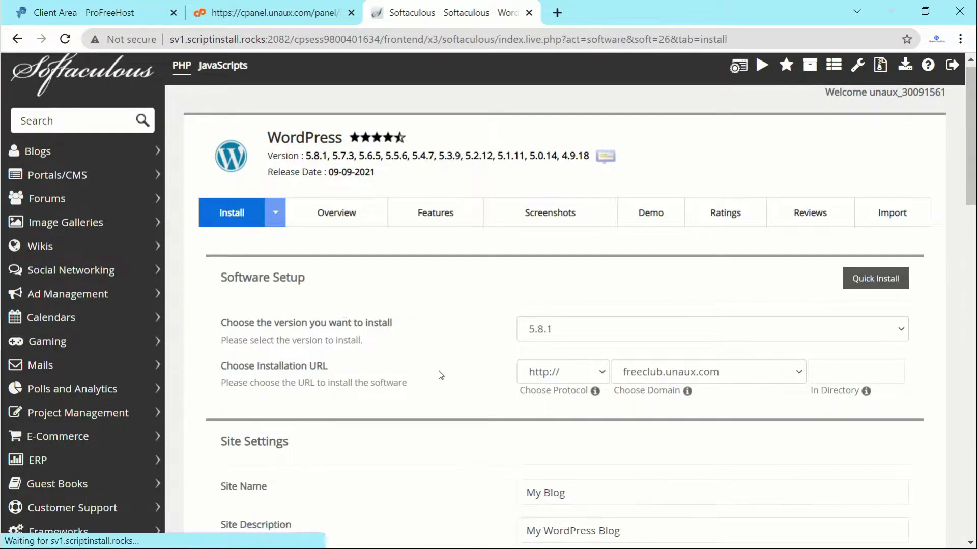
pyautogui.scroll(-3, 438, 375)
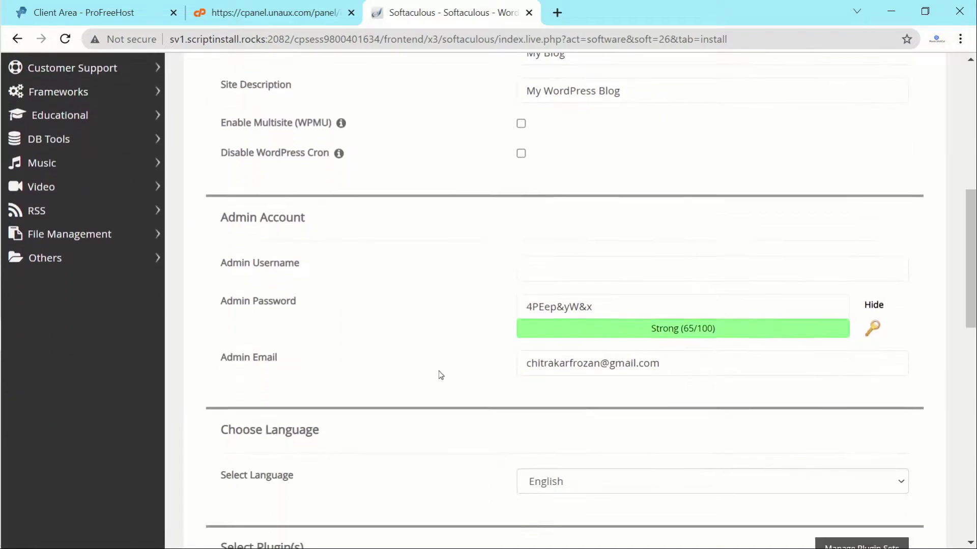
# Enter a new admin username and admin password, then start the installation.
pyautogui.click(581, 249)
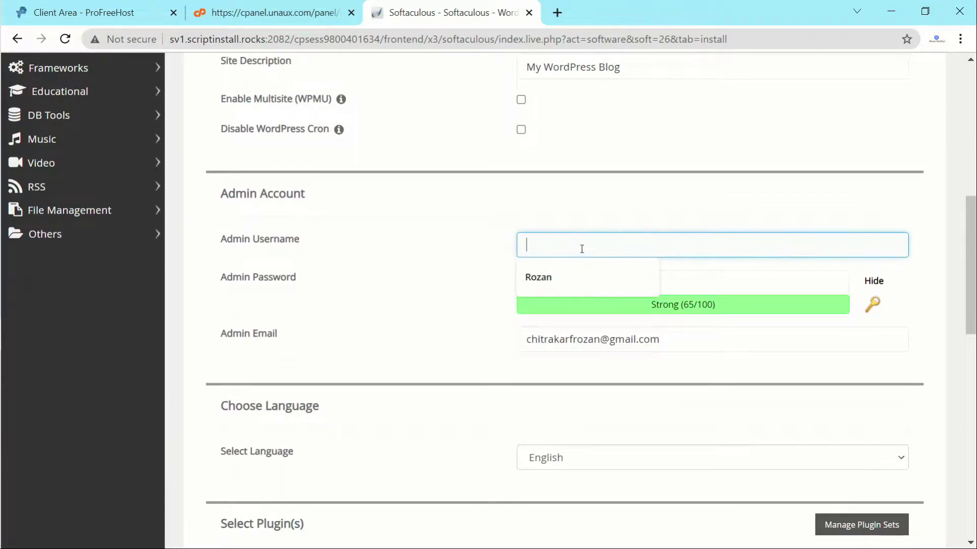
pyautogui.write('Freeclub')
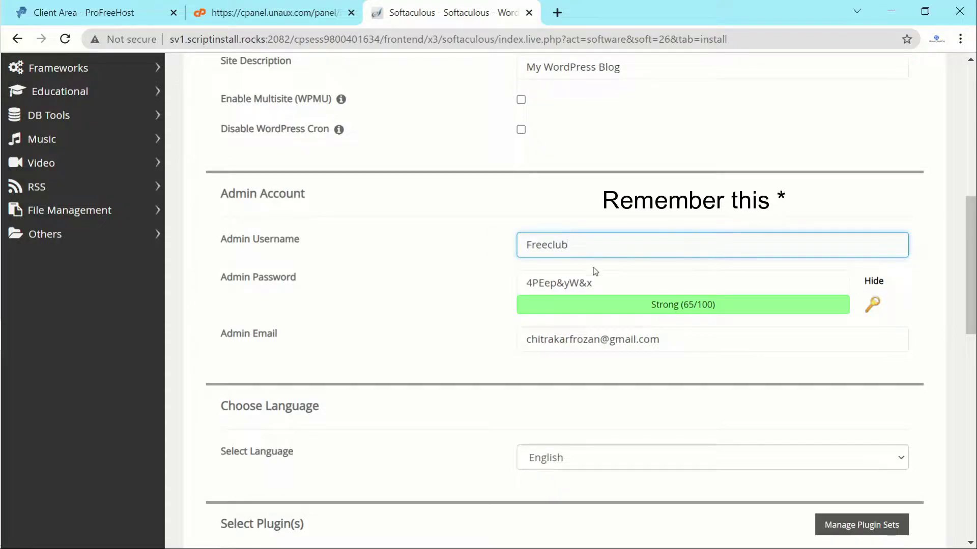
pyautogui.click(599, 282)
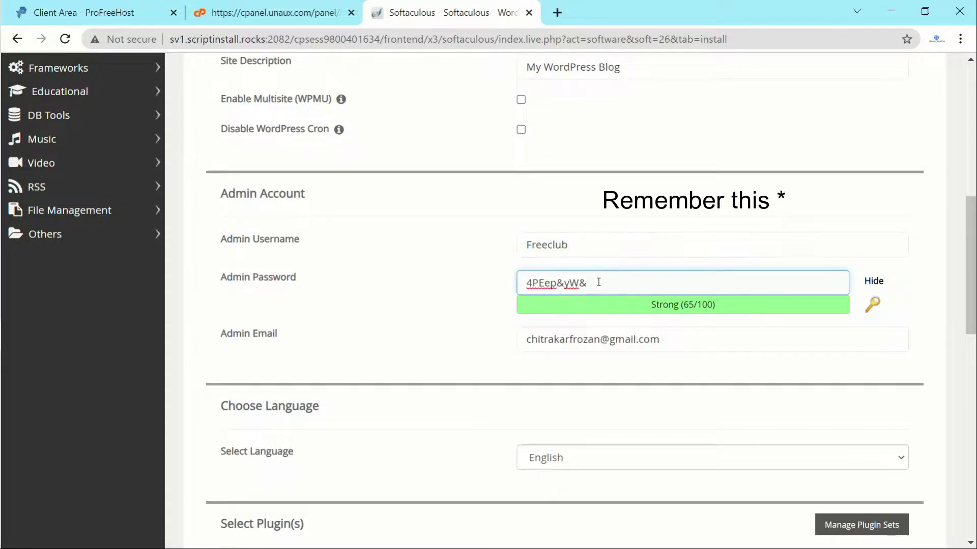
pyautogui.press('BackSpace')
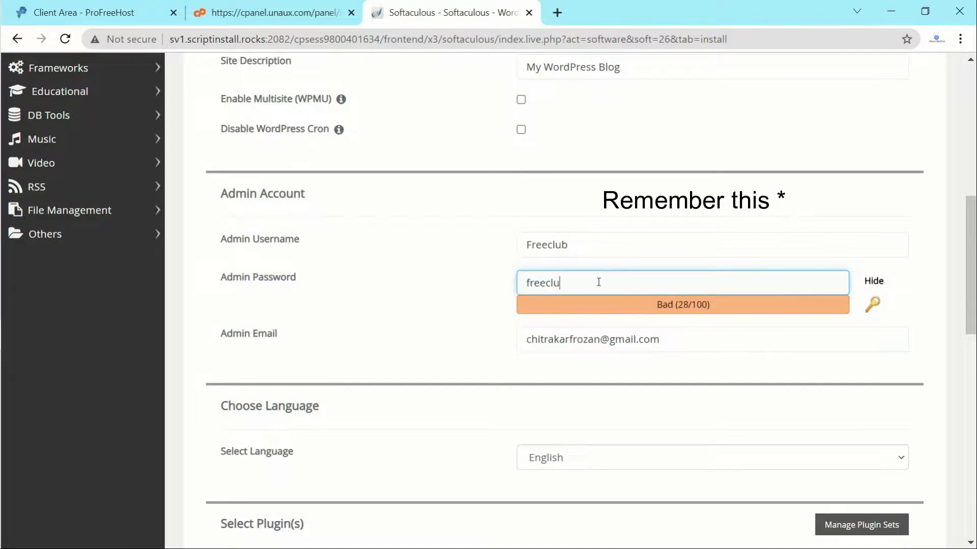
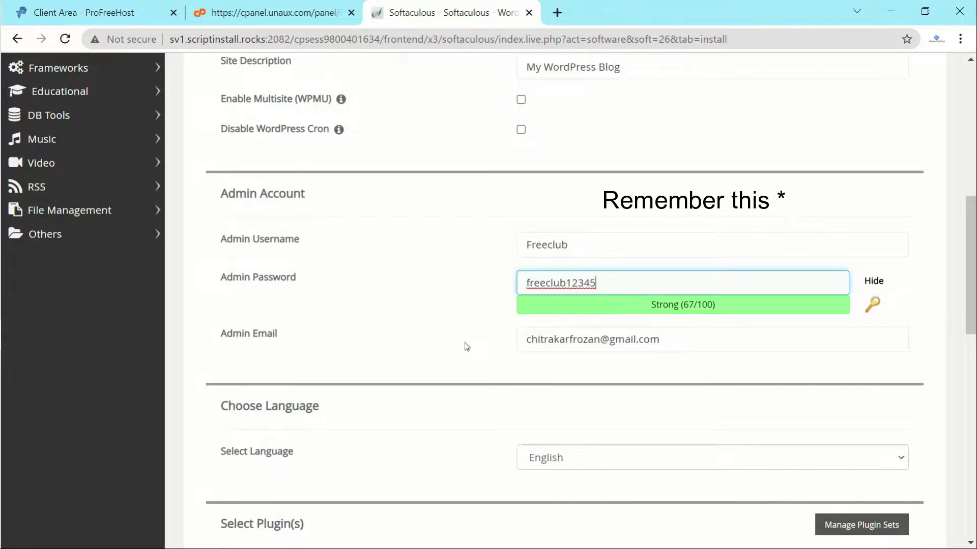
pyautogui.scroll(-5, 467, 346)
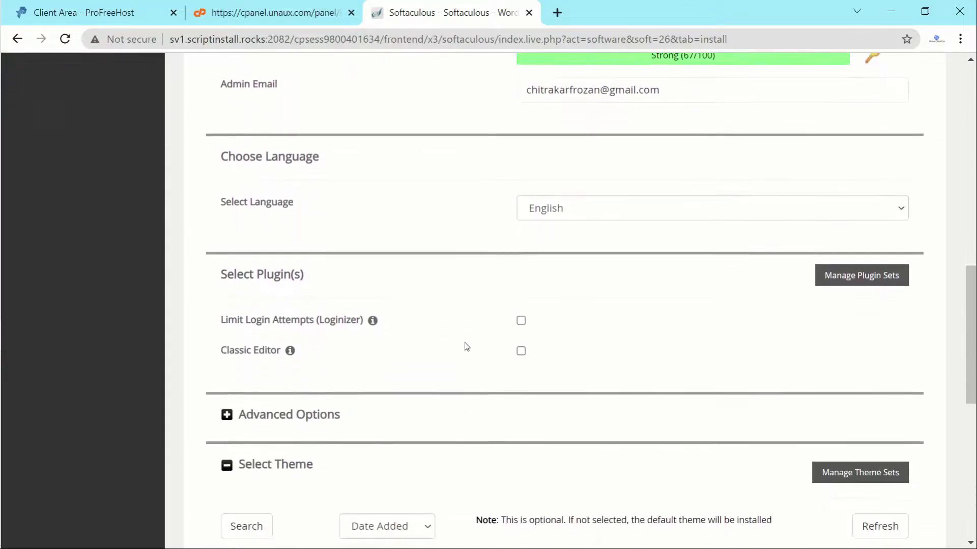
pyautogui.scroll(-8, 465, 346)
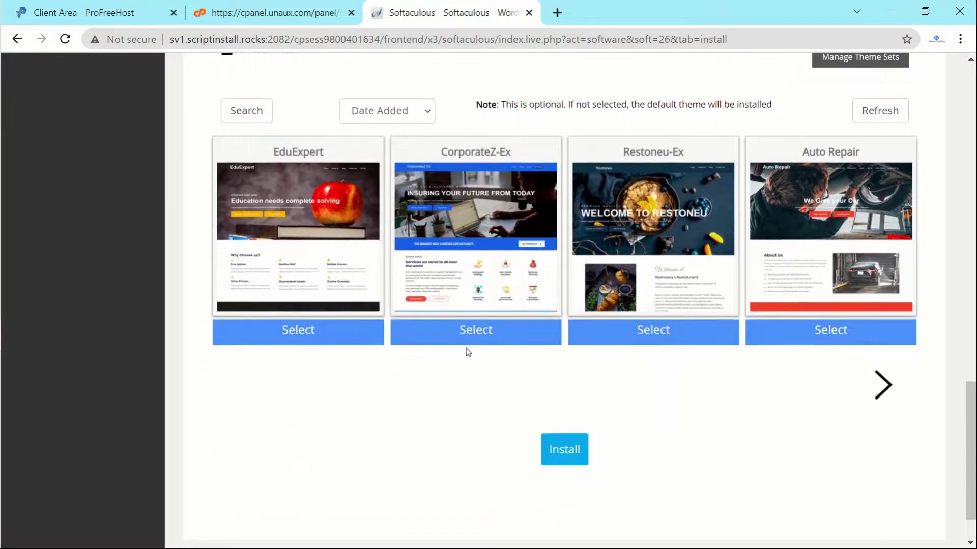
pyautogui.click(570, 455)
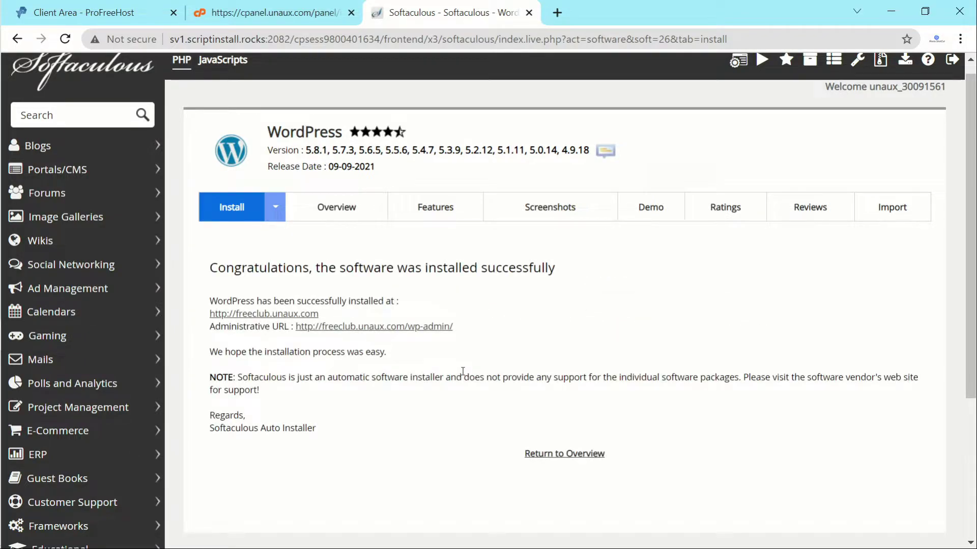
# Check the Congratulations message listing freeclub.unaux.com and its wp-admin URL.
pyautogui.moveTo(210, 268); pyautogui.dragTo(553, 264)
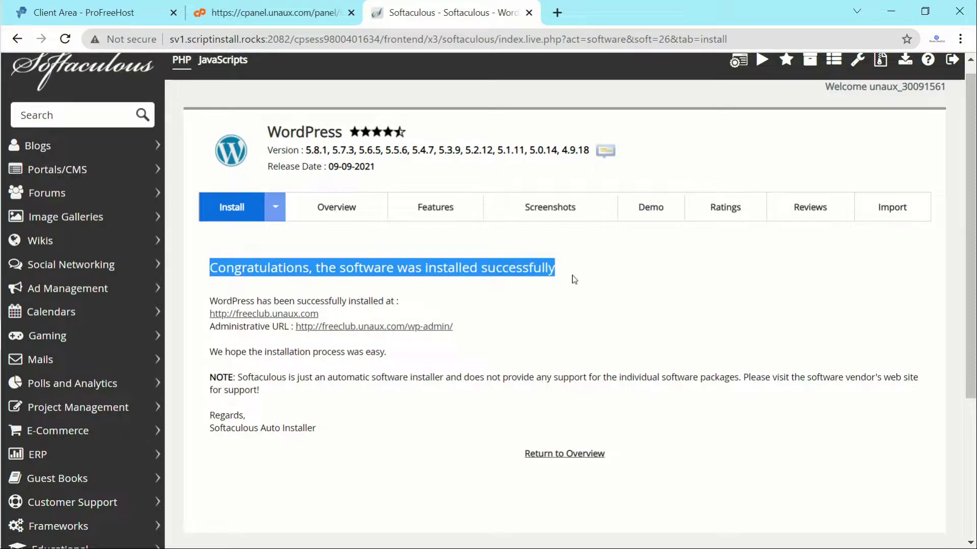
pyautogui.click(574, 279)
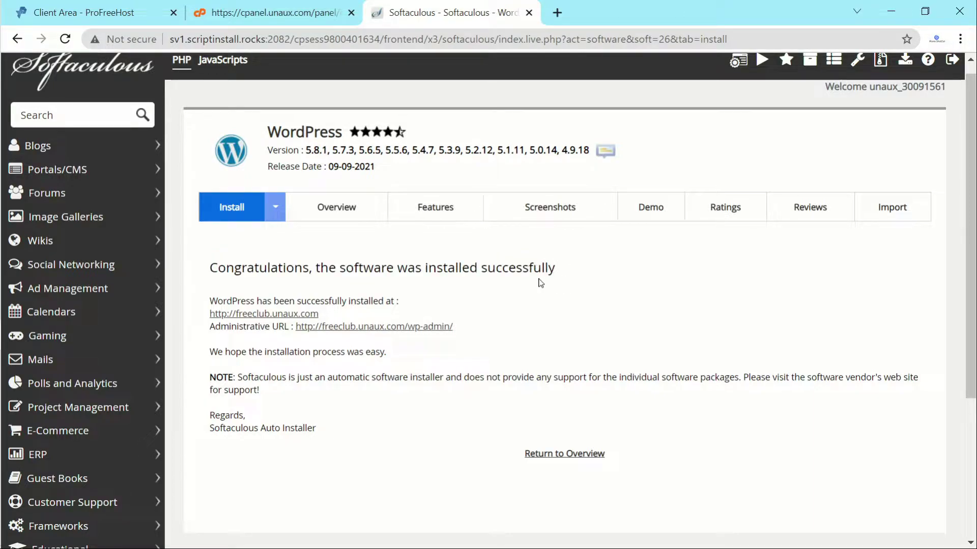
# Open the new freeclub.unaux.com site, then go to freeclub.unaux.com/wp-admin for the login page.
pyautogui.click(275, 314)
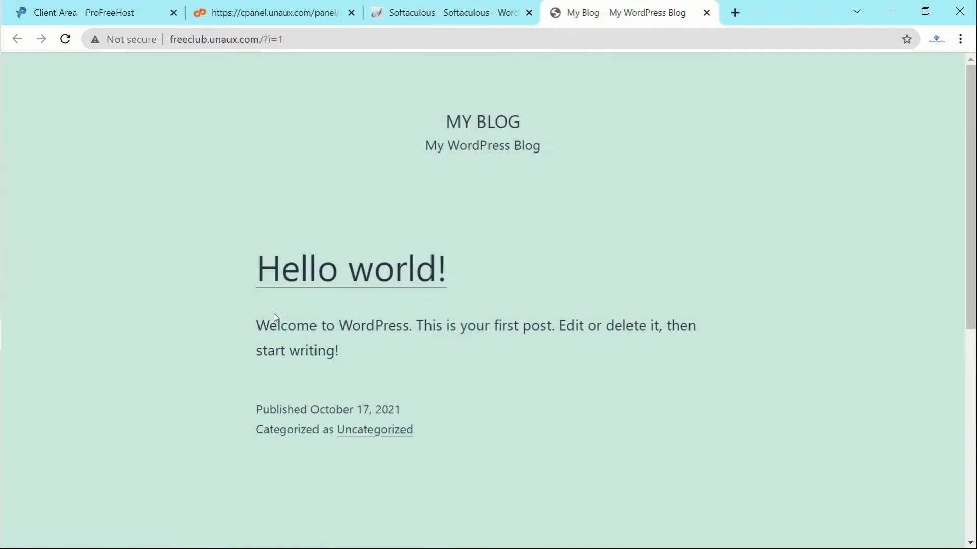
pyautogui.scroll(-7, 426, 288)
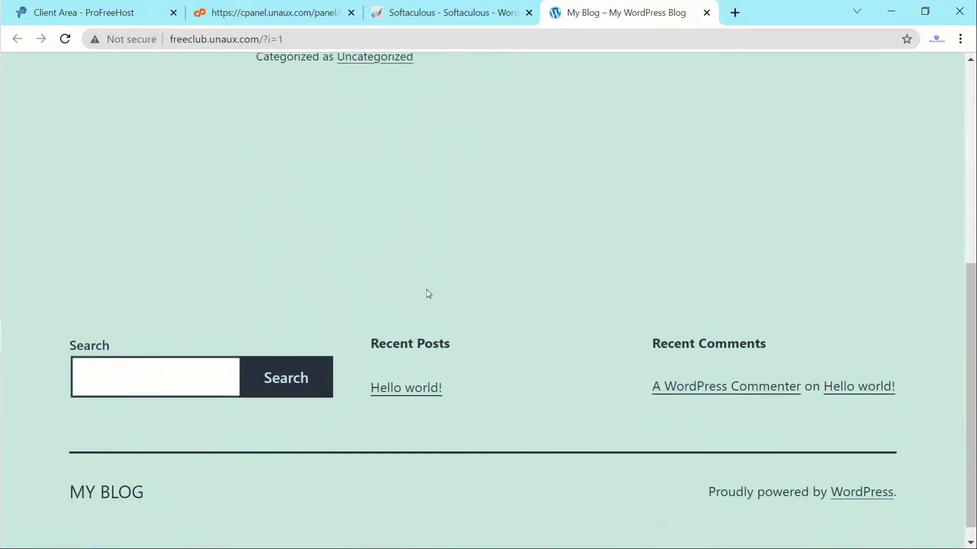
pyautogui.scroll(8, 426, 290)
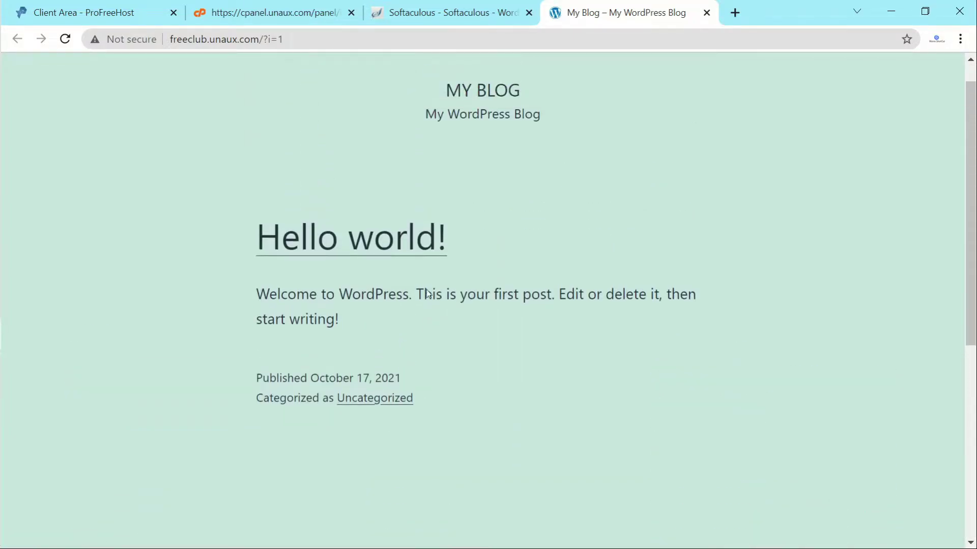
pyautogui.click(360, 42)
pyautogui.press('BackSpace')
pyautogui.press('BackSpace')
pyautogui.press('BackSpace')
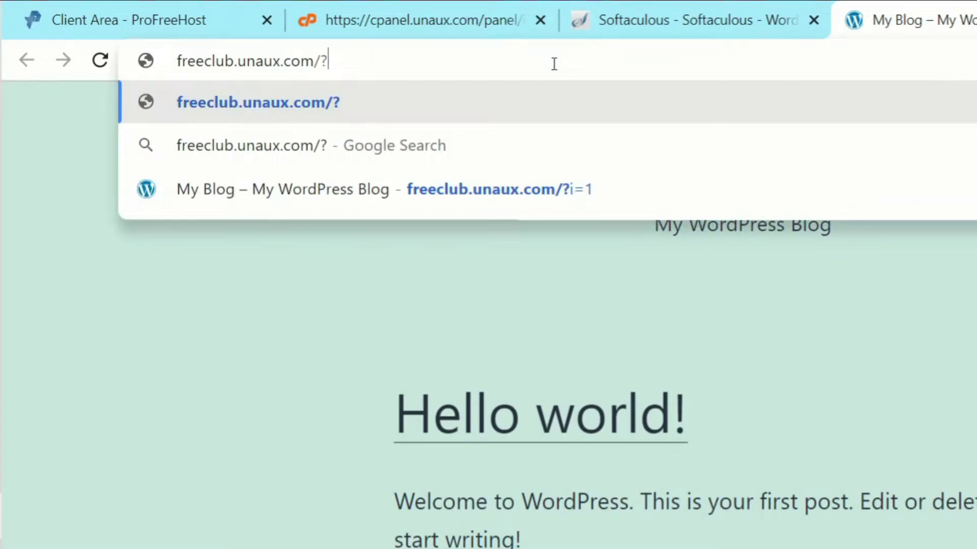
pyautogui.press('BackSpace')
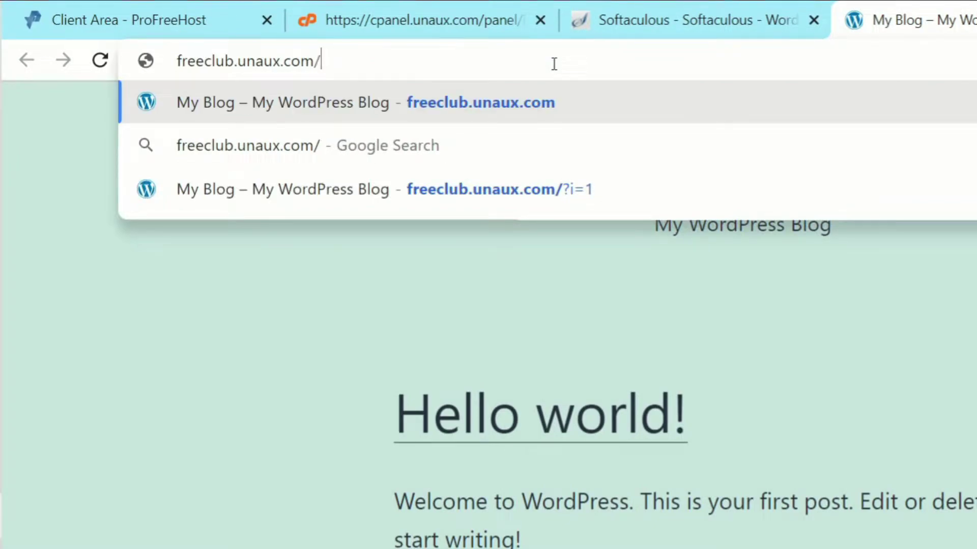
pyautogui.write('wp-admin')
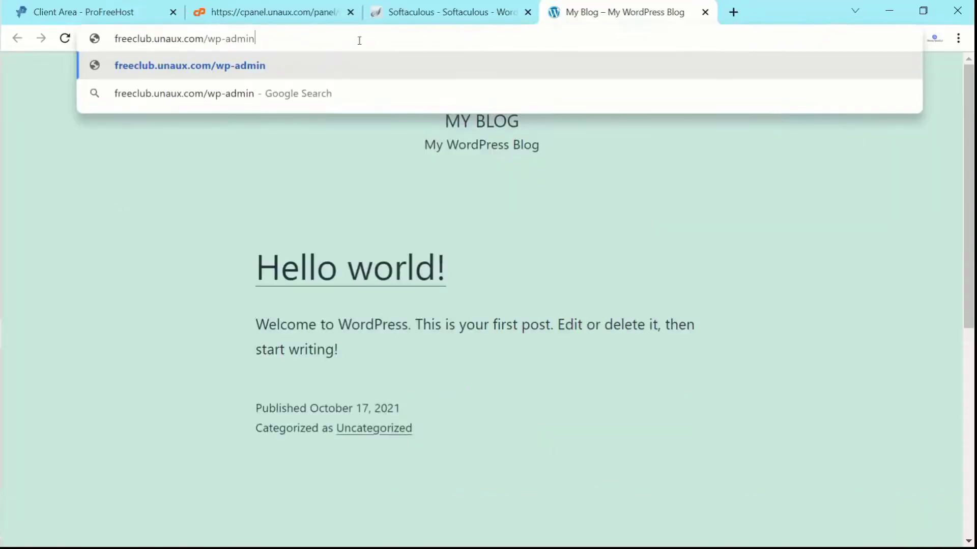
pyautogui.press('Return')
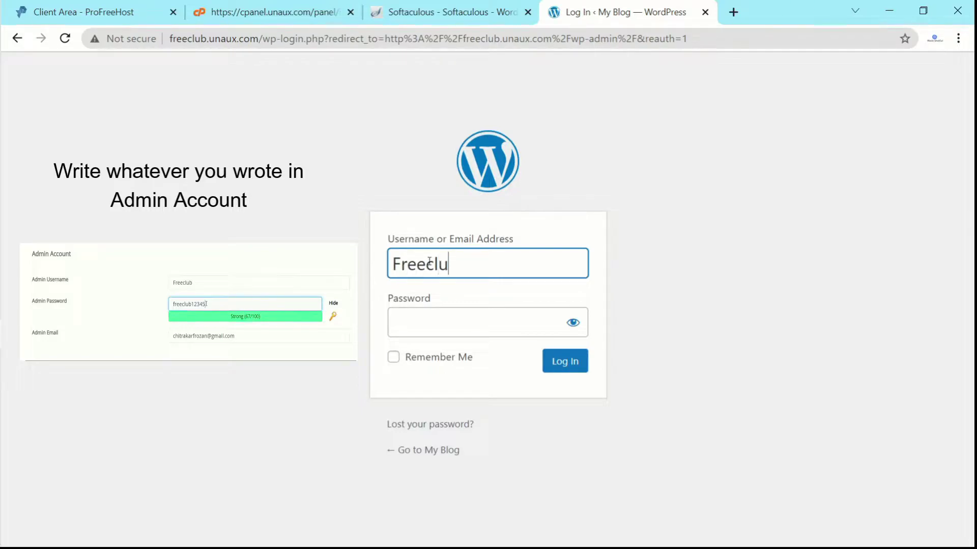
# Log in with the admin password and Remember Me ticked, reaching the My Blog Dashboard.
pyautogui.click(434, 330)
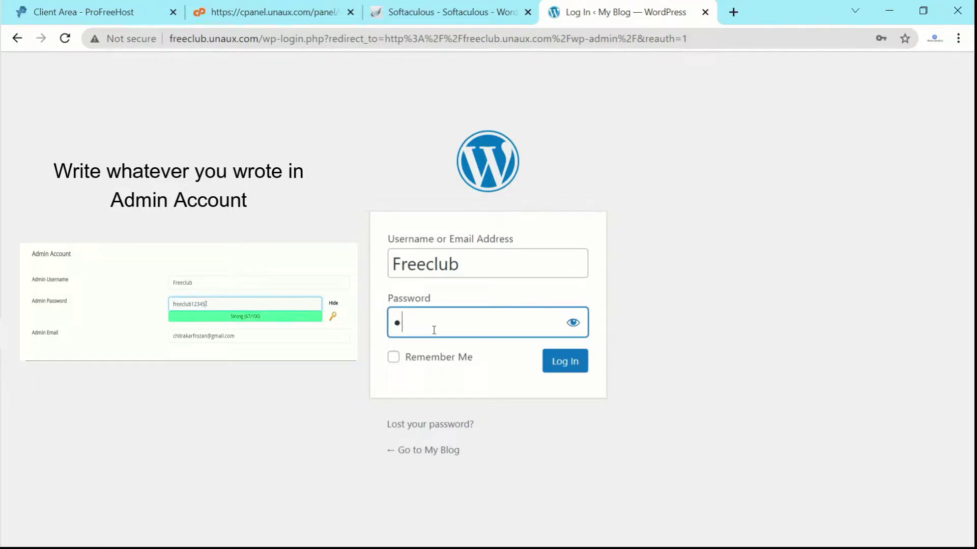
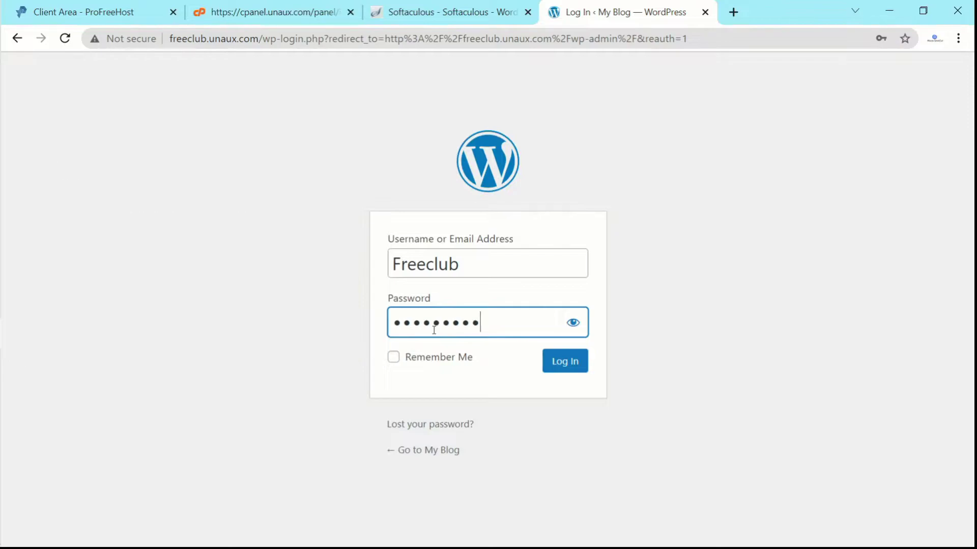
pyautogui.click(404, 358)
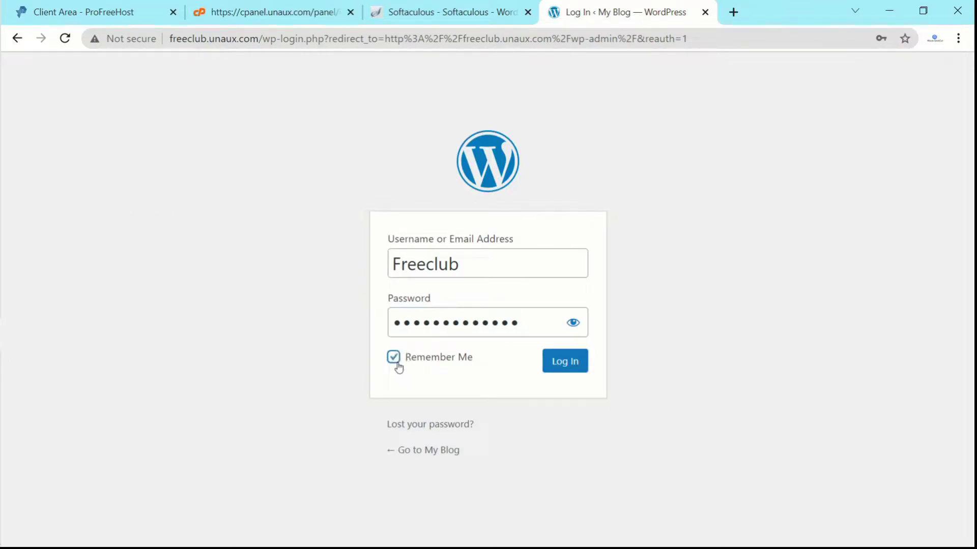
pyautogui.click(573, 364)
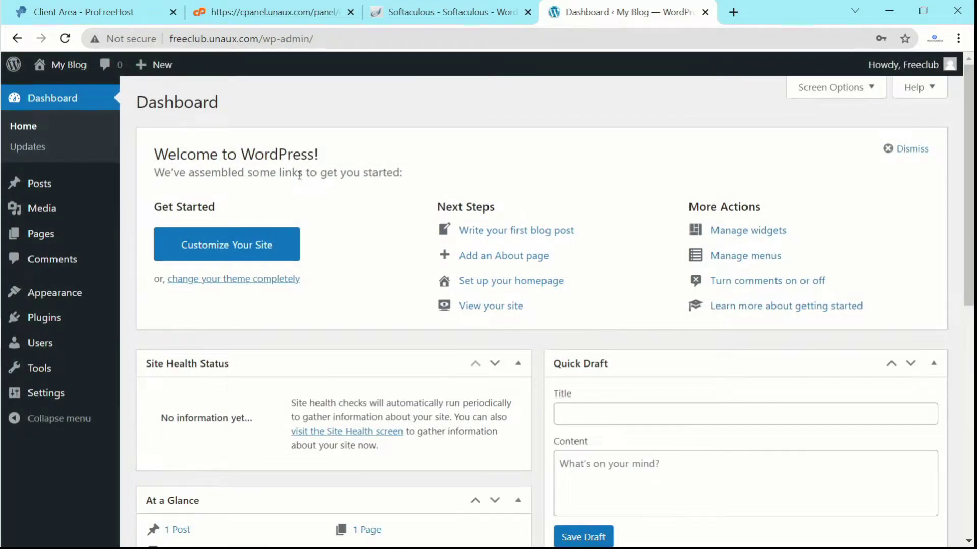
pyautogui.moveTo(14, 66)
pyautogui.moveTo(100, 299)
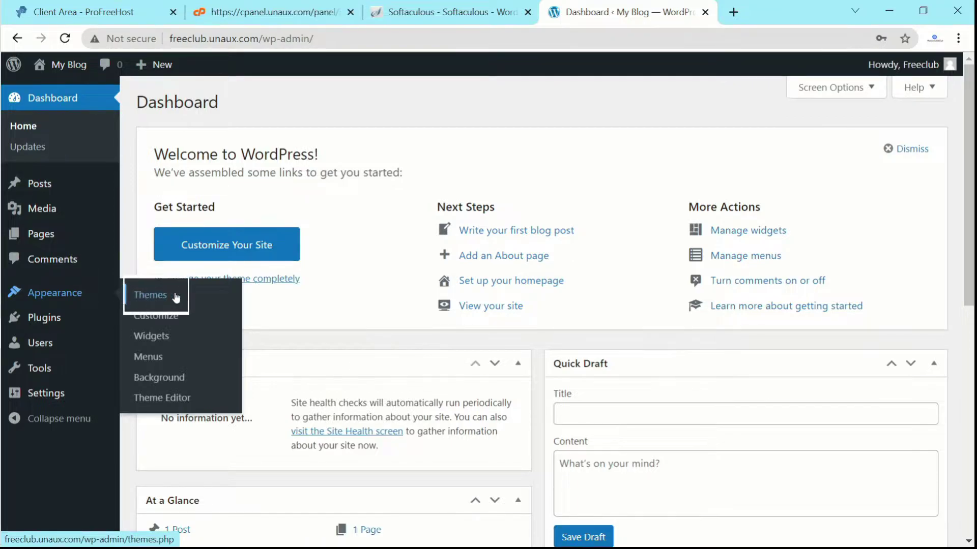
# Search the theme directory for 'neve', then install and activate the Neve theme.
pyautogui.click(153, 301)
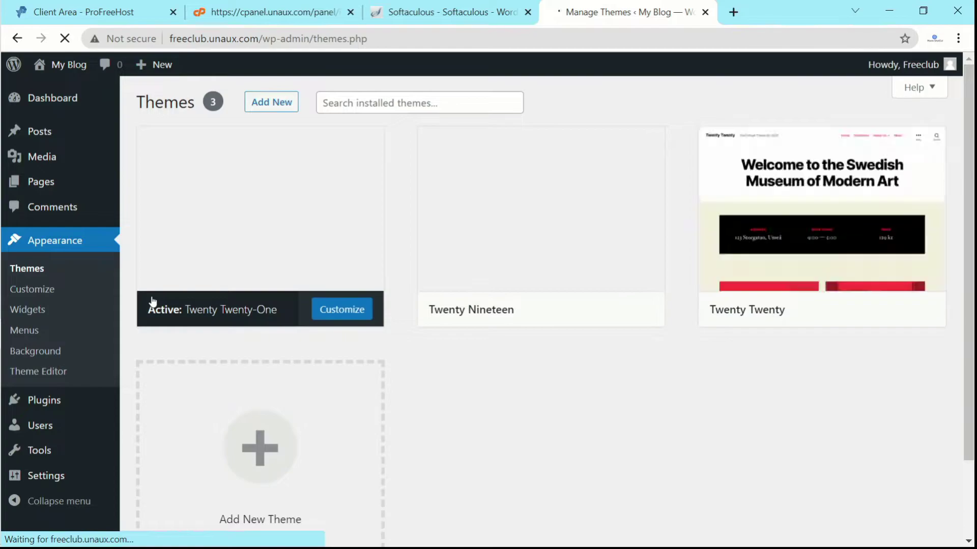
pyautogui.scroll(-1, 440, 388)
pyautogui.scroll(-1, 439, 388)
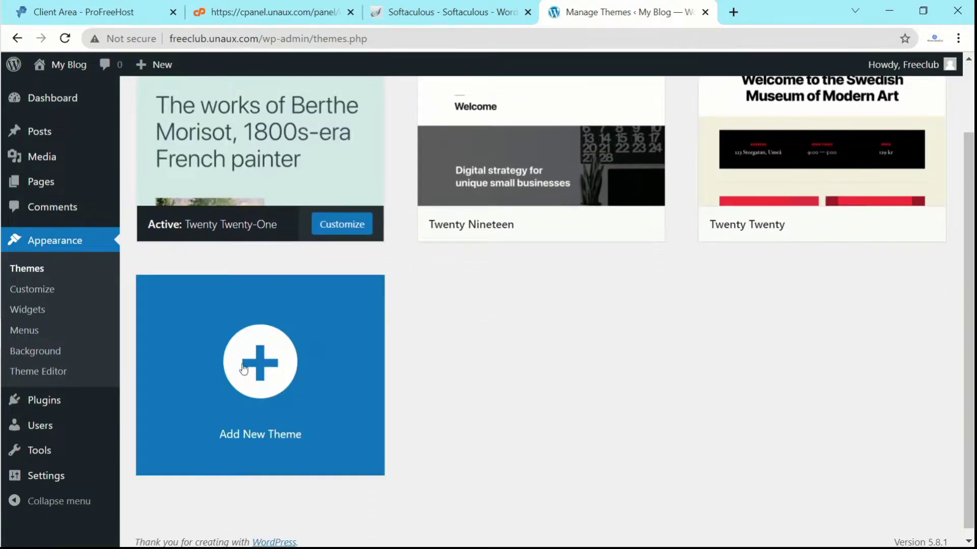
pyautogui.click(264, 367)
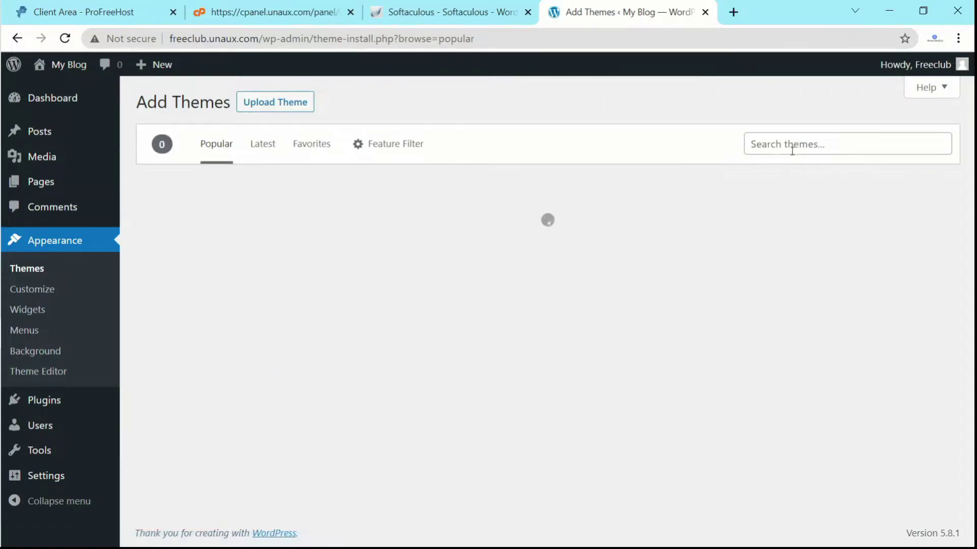
pyautogui.click(826, 138)
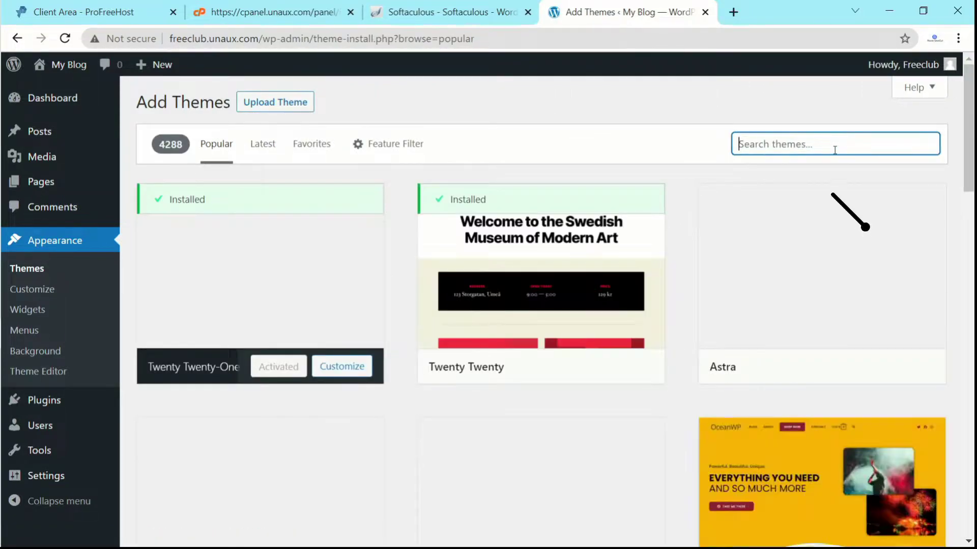
pyautogui.write('neve')
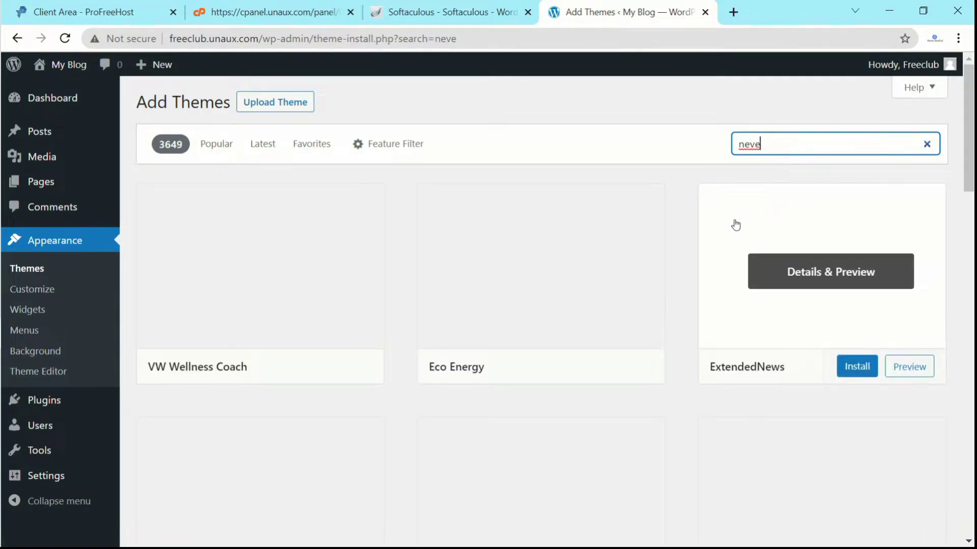
pyautogui.click(295, 374)
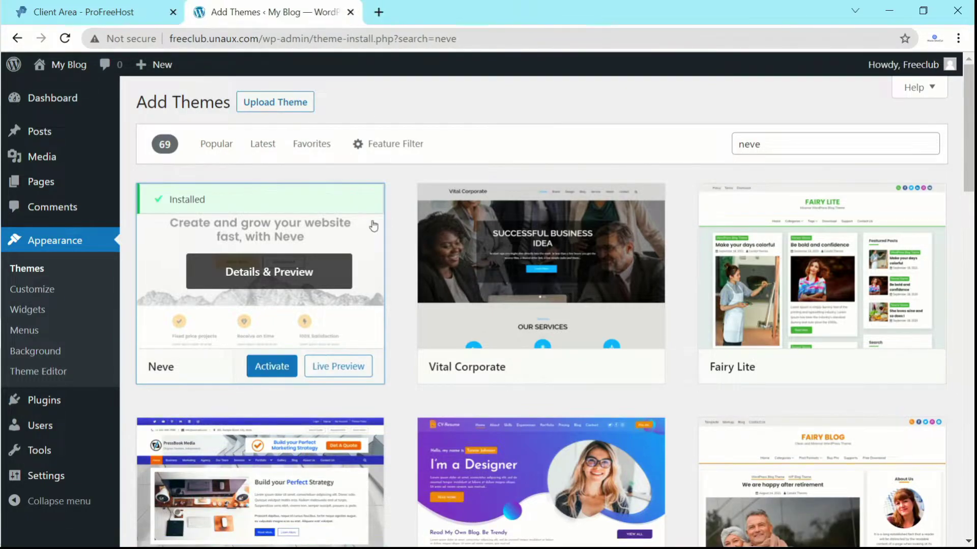
pyautogui.click(278, 372)
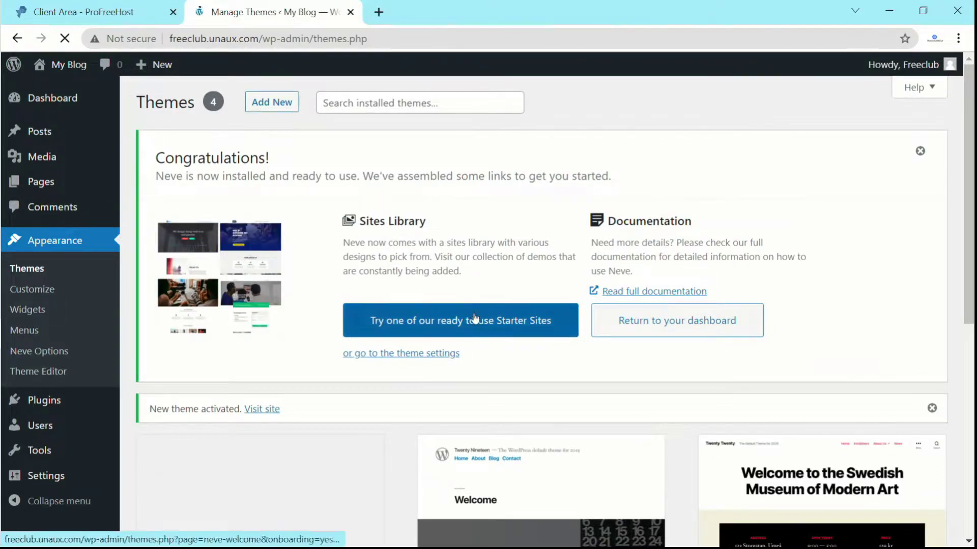
# Open Neve's starter sites and install and activate the Cloud Templates & Patterns Collection plugin.
pyautogui.click(414, 333)
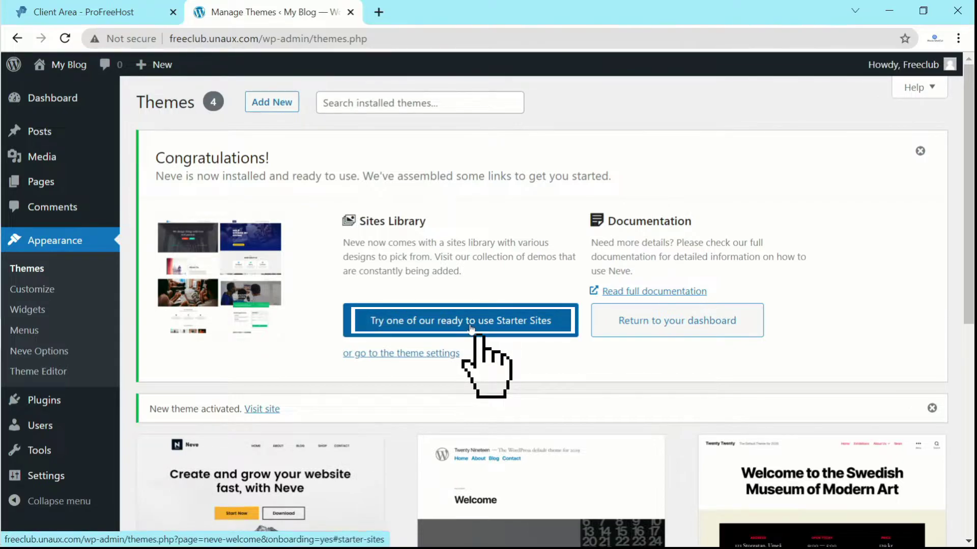
pyautogui.click(470, 328)
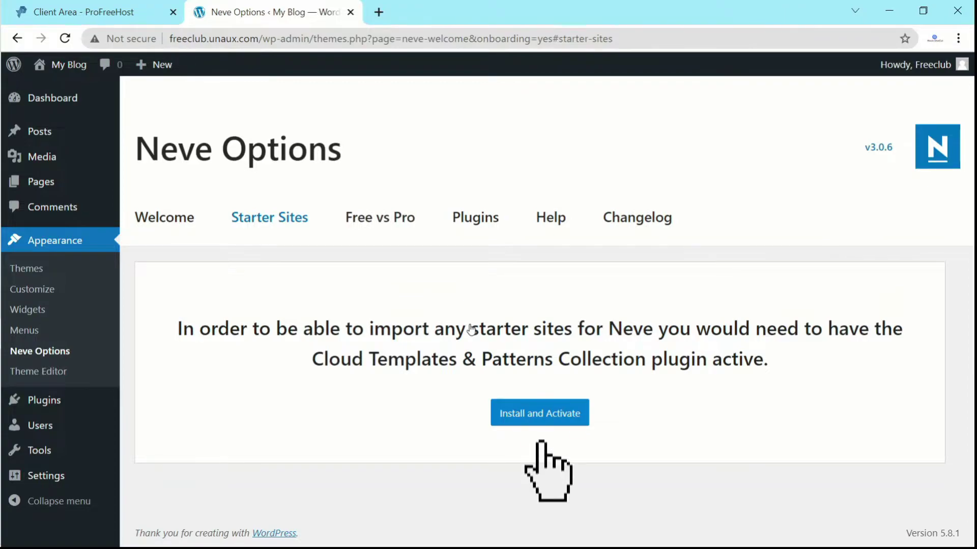
pyautogui.click(541, 421)
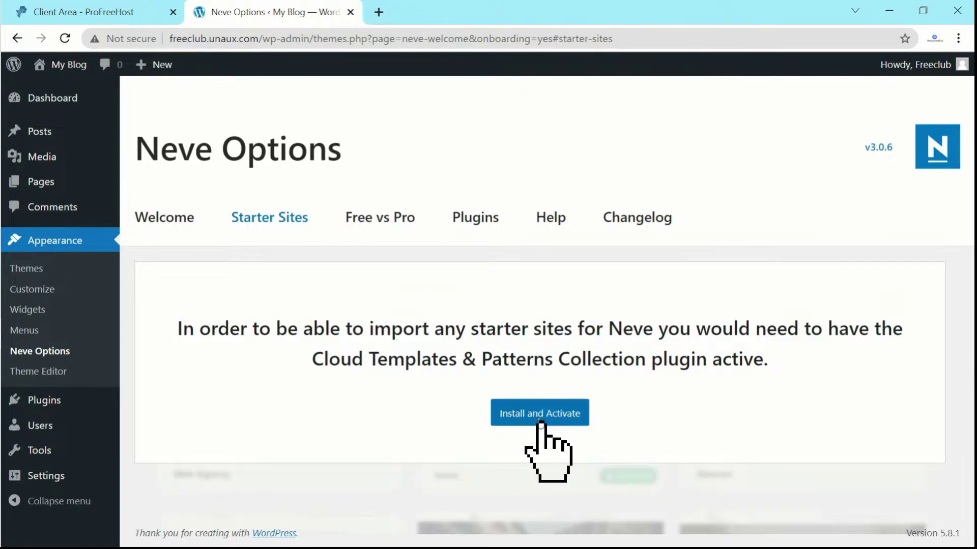
pyautogui.click(540, 423)
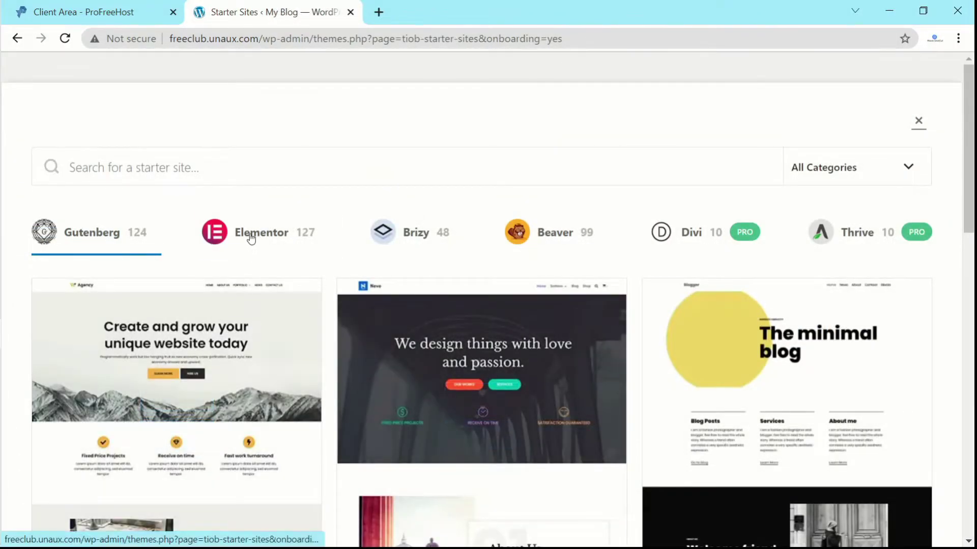
# Filter the starter sites to Elementor and scroll through templates like Web Agency, Shop and Fitness.
pyautogui.click(251, 238)
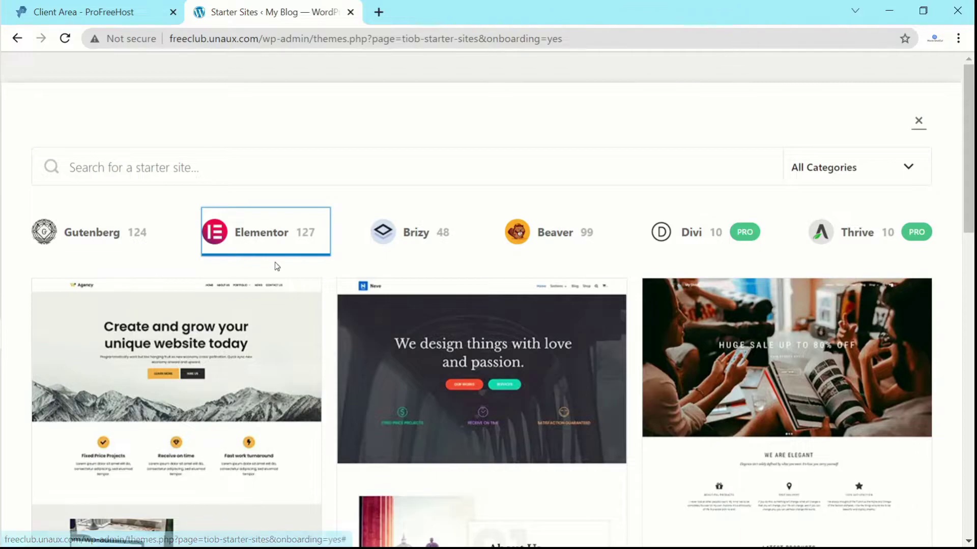
pyautogui.scroll(-2, 255, 372)
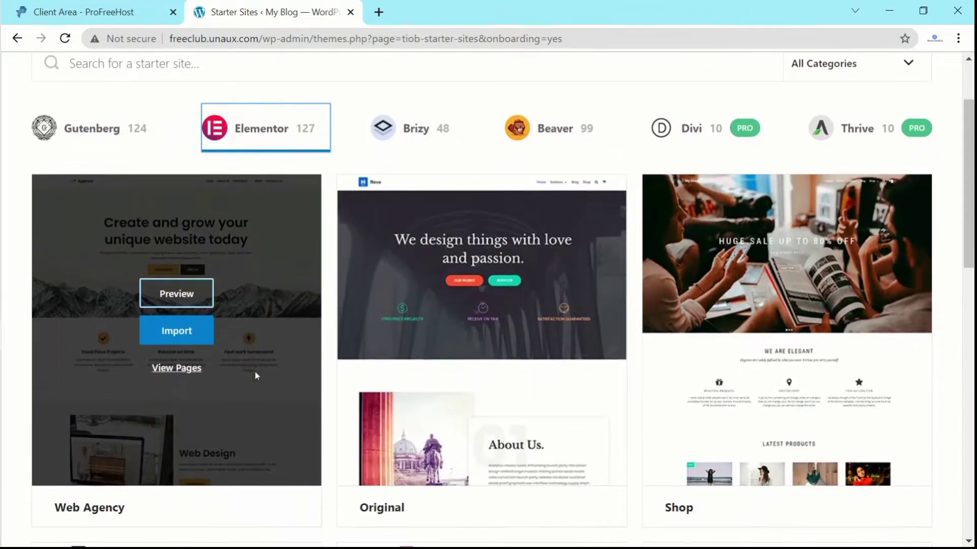
pyautogui.scroll(-12, 255, 372)
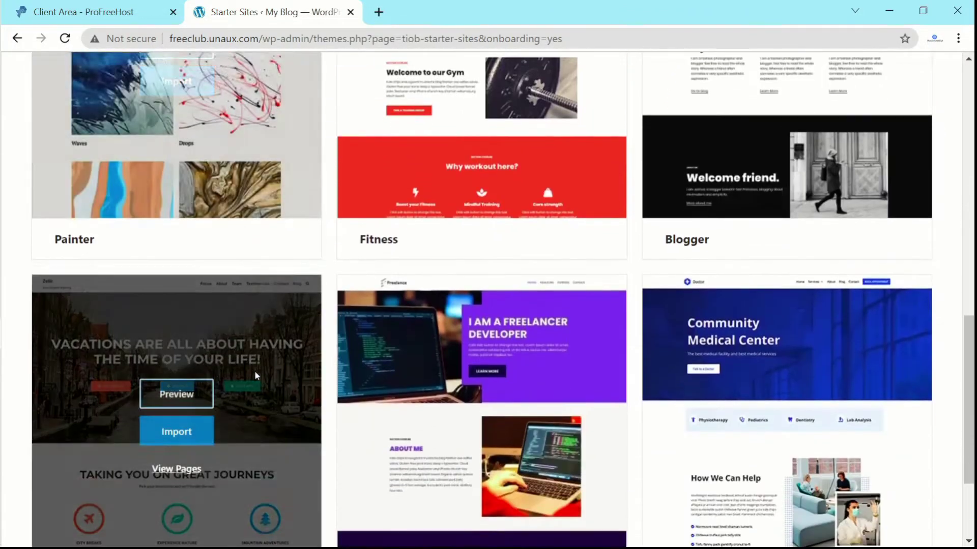
pyautogui.scroll(-14, 255, 372)
pyautogui.scroll(18, 259, 372)
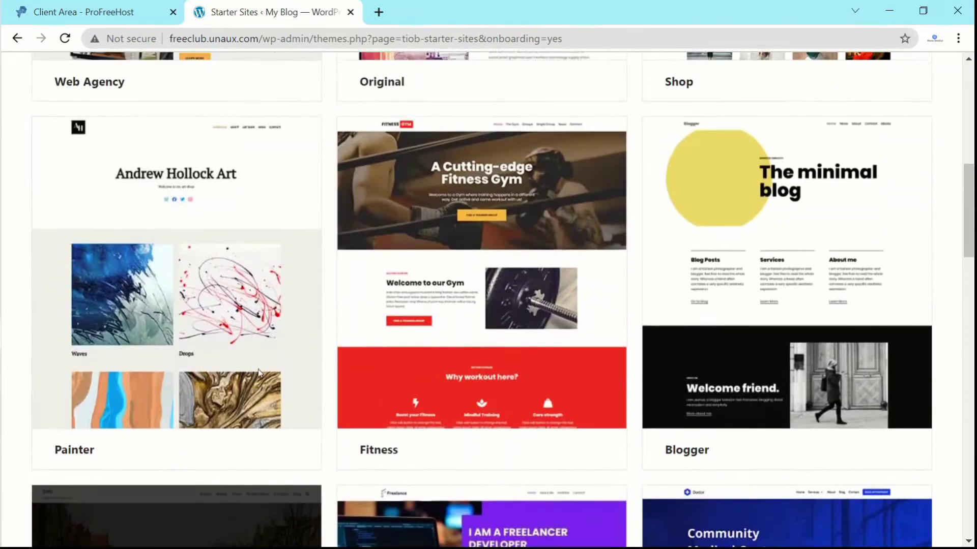
pyautogui.scroll(8, 258, 372)
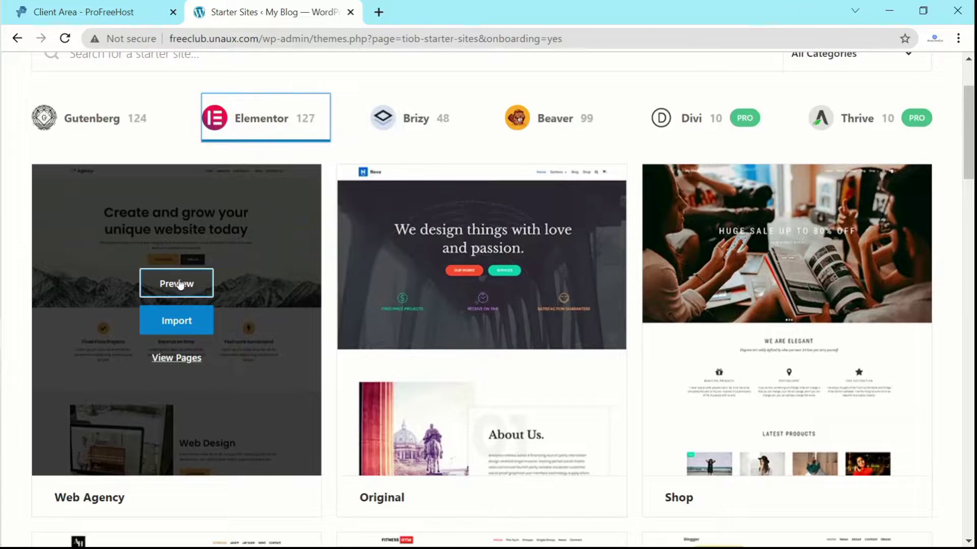
# Preview the Web Agency starter site and bring up its import dialog.
pyautogui.click(200, 287)
pyautogui.scroll(-3, 457, 304)
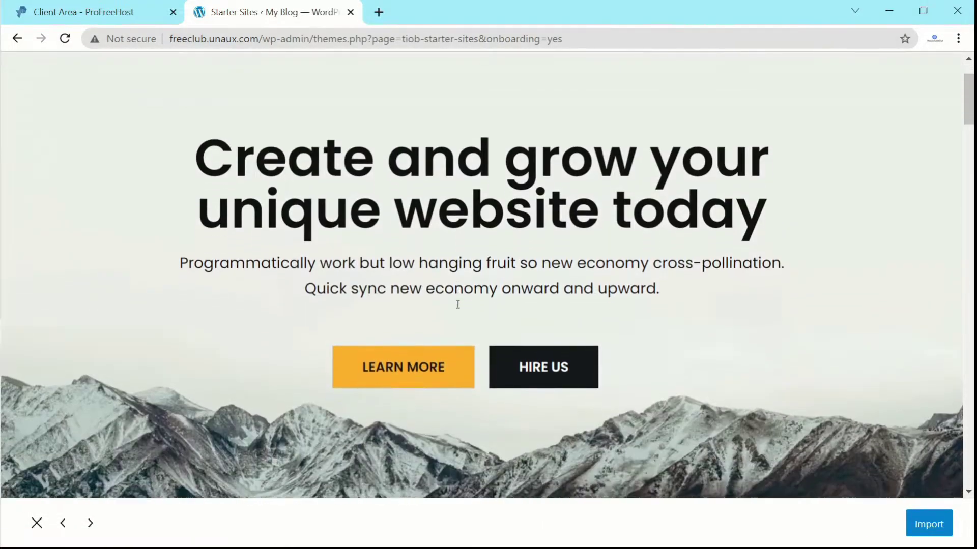
pyautogui.scroll(-9, 457, 305)
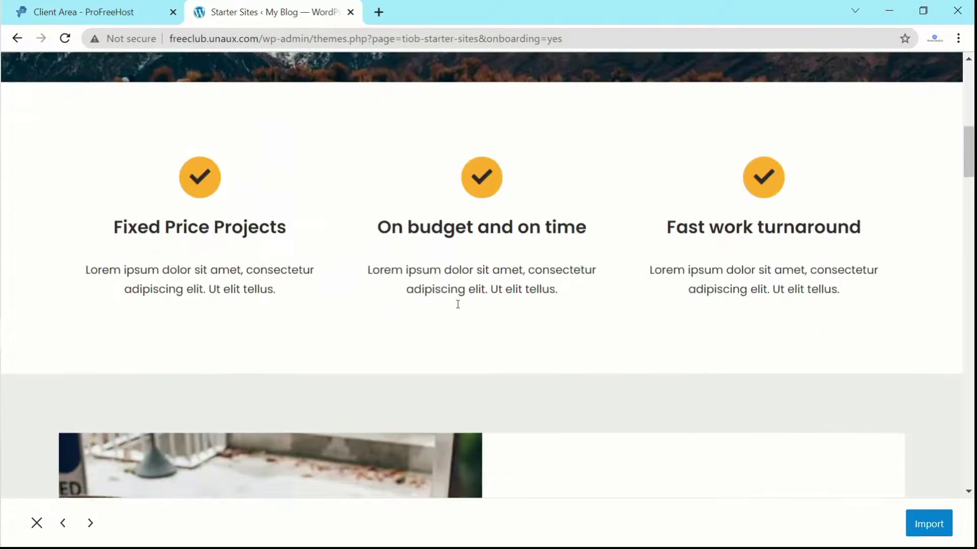
pyautogui.scroll(-13, 487, 279)
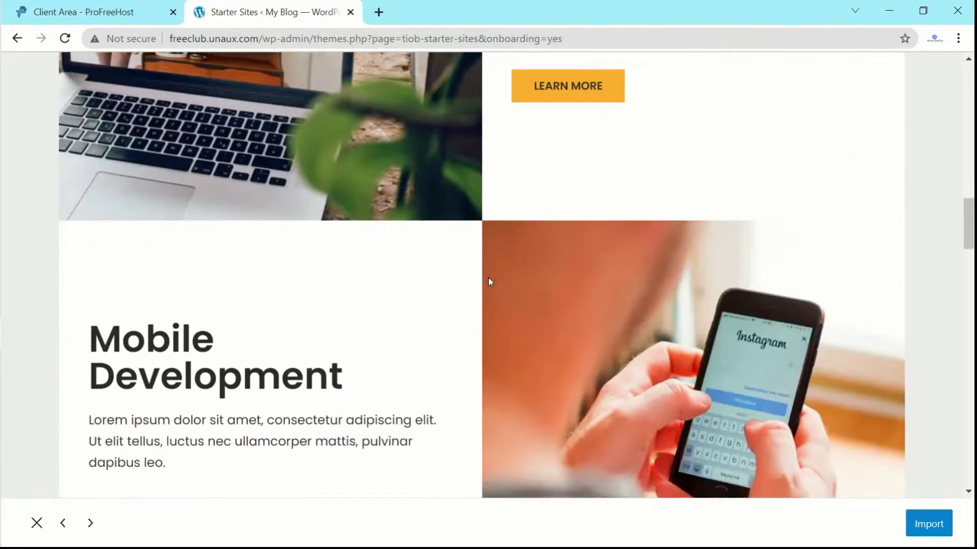
pyautogui.scroll(-3, 488, 279)
pyautogui.scroll(15, 488, 279)
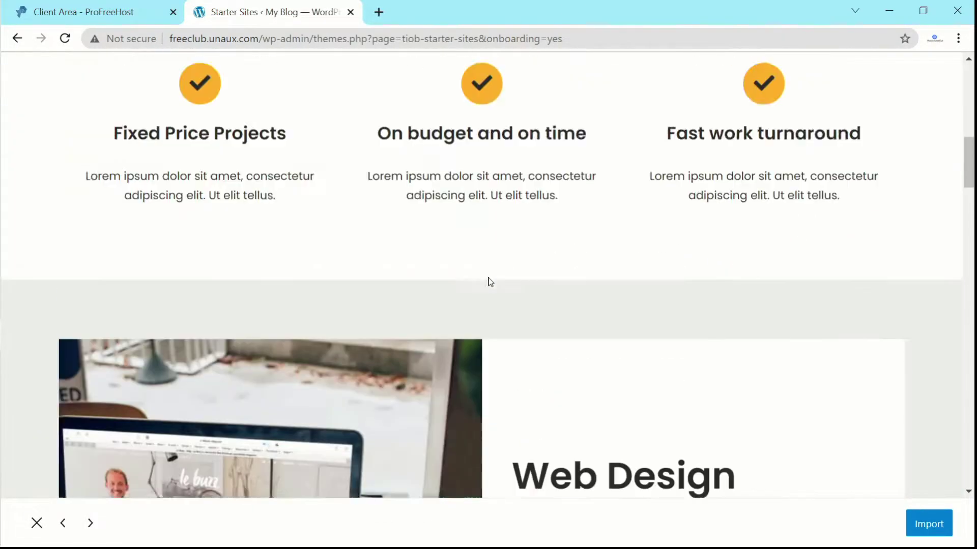
pyautogui.scroll(6, 489, 283)
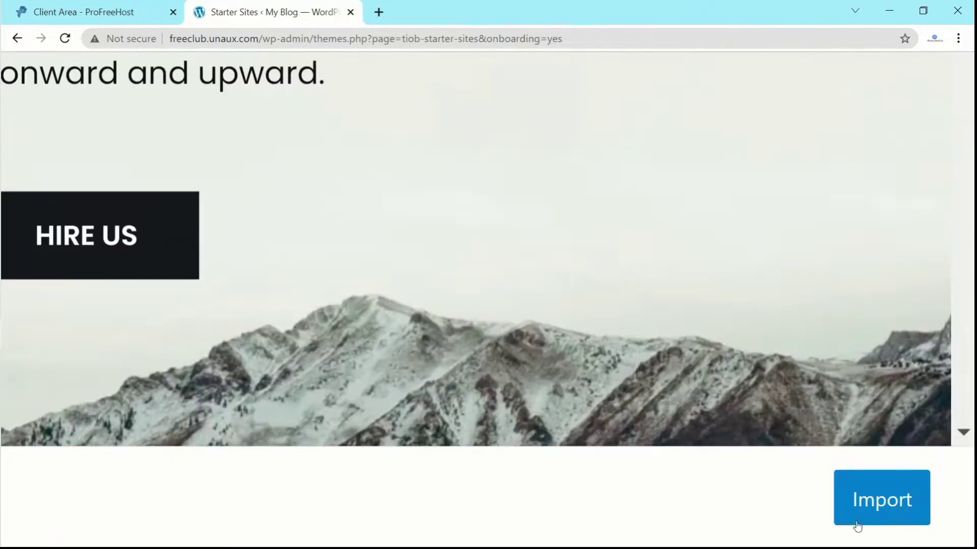
pyautogui.click(881, 504)
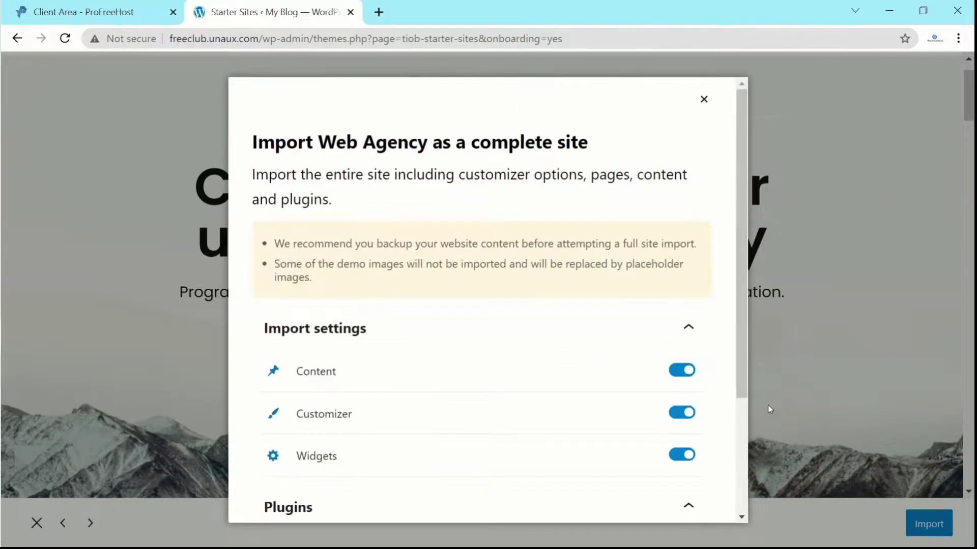
# Import the entire Web Agency site and close the Starter Sites tab.
pyautogui.scroll(-3, 476, 446)
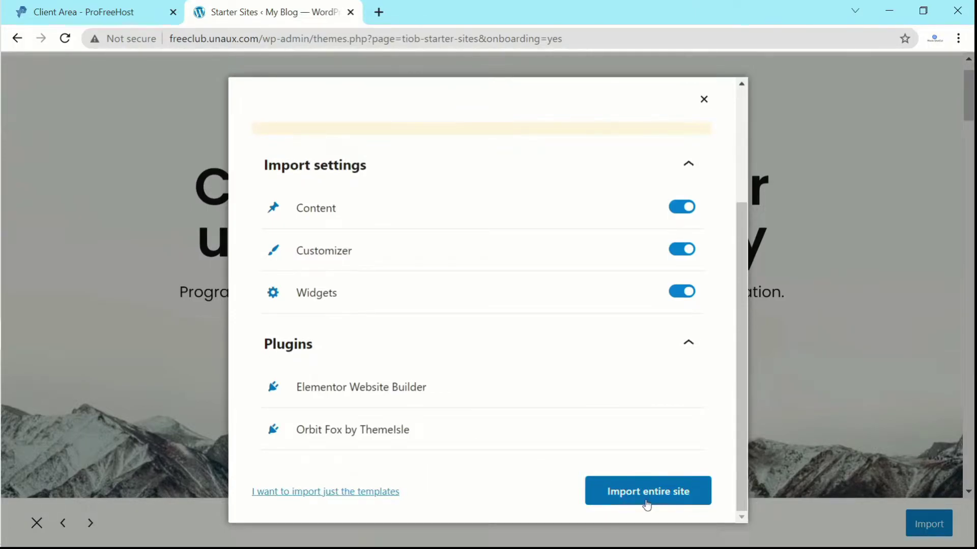
pyautogui.click(647, 491)
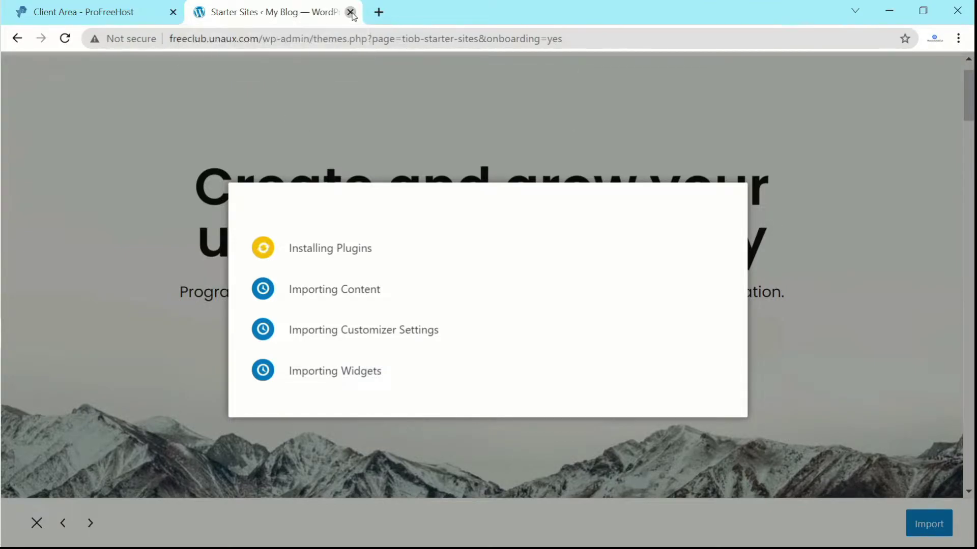
pyautogui.click(350, 12)
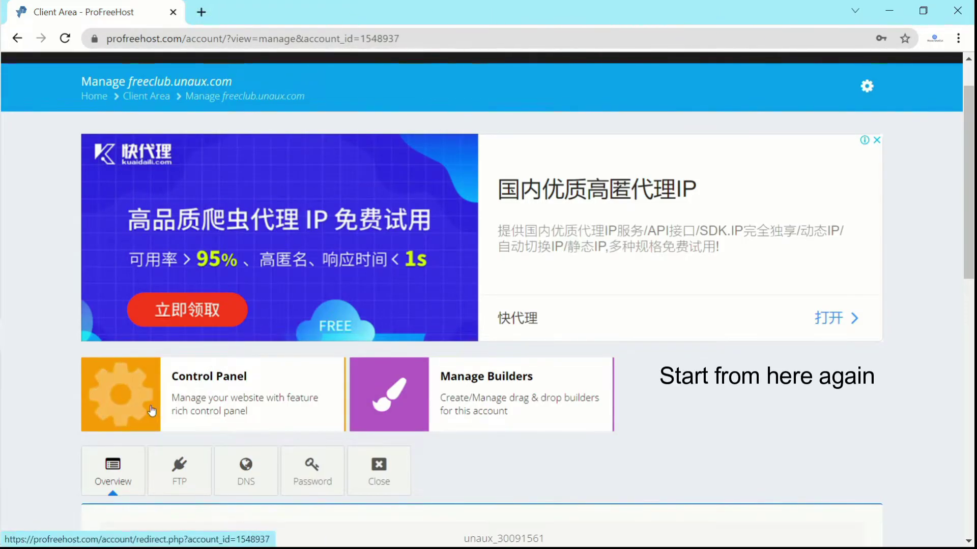
# Go to the control panel's Softaculous Apps Installer and list its installations.
pyautogui.click(211, 396)
pyautogui.scroll(-3, 325, 279)
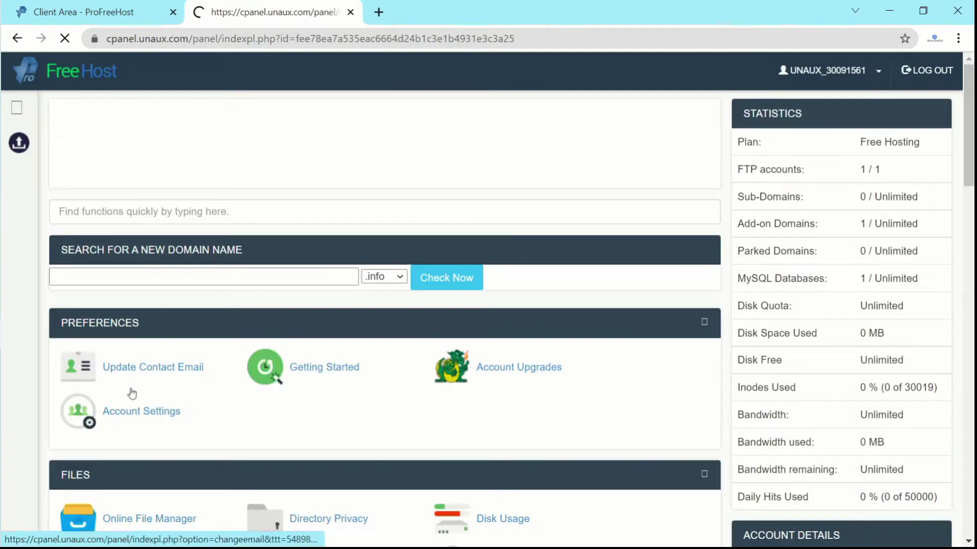
pyautogui.scroll(-3, 241, 414)
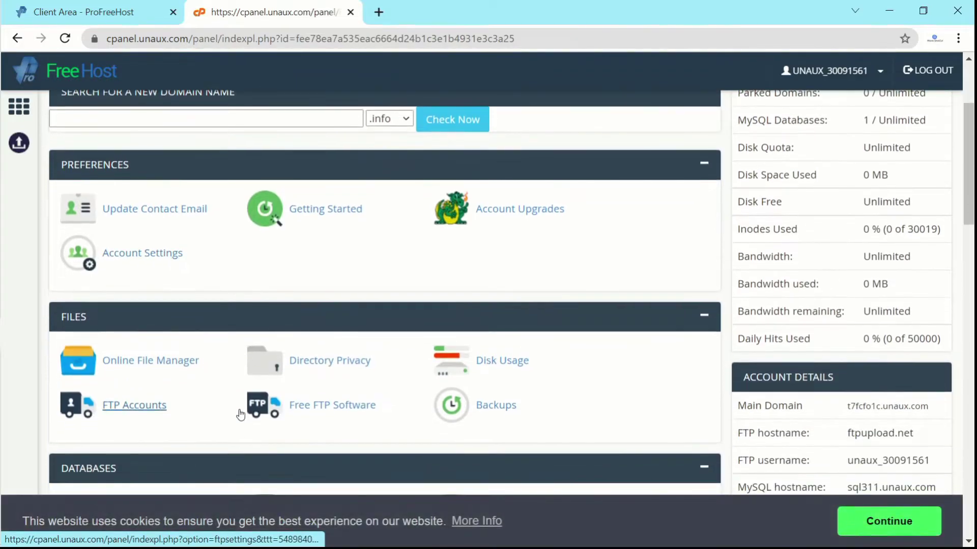
pyautogui.scroll(-10, 241, 414)
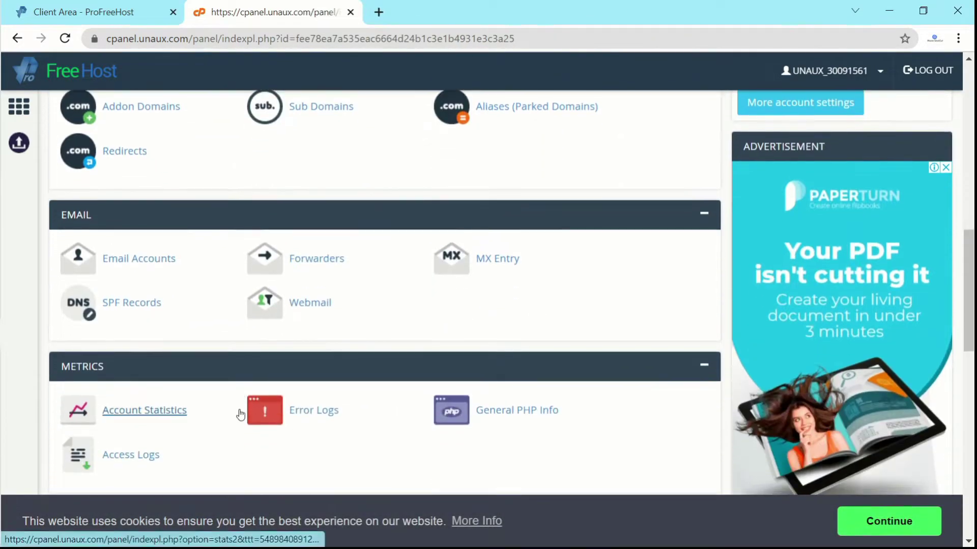
pyautogui.scroll(-8, 240, 415)
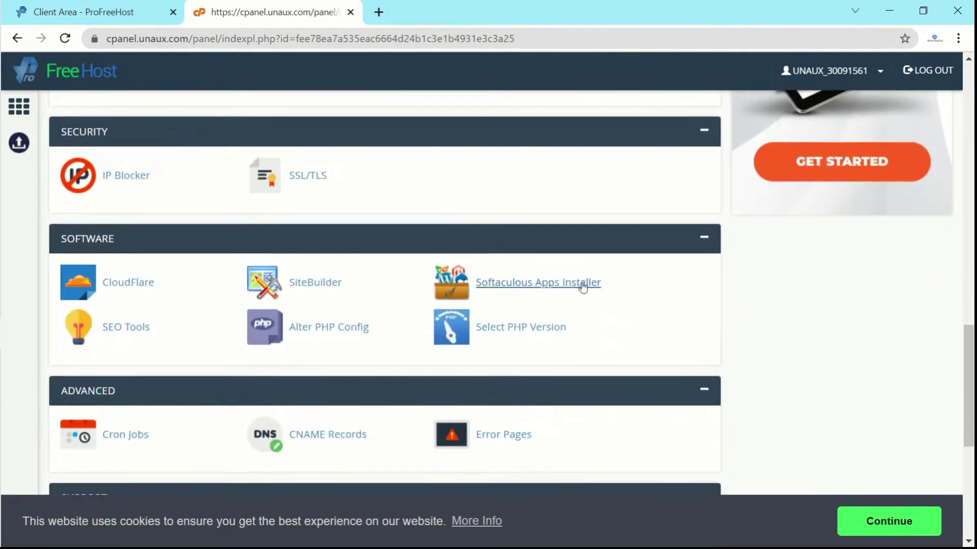
pyautogui.click(532, 285)
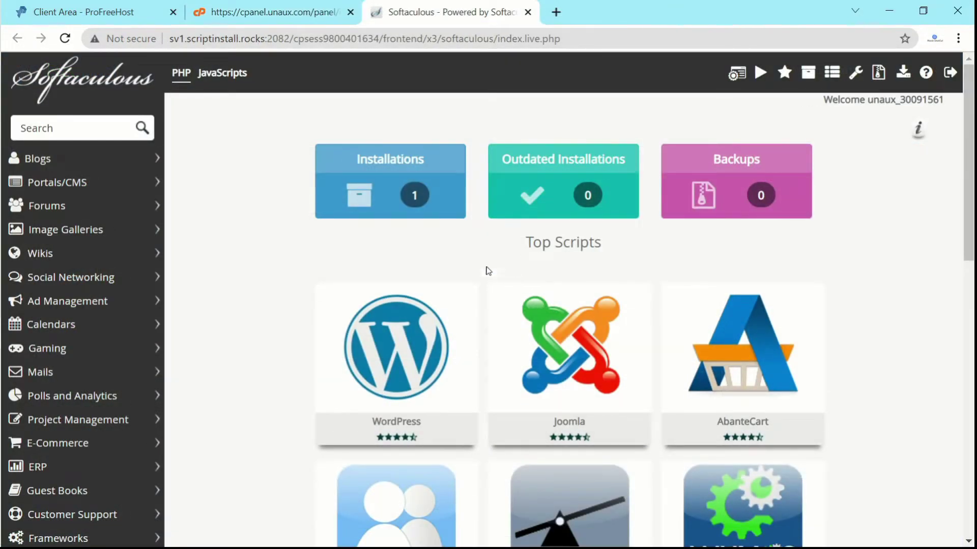
pyautogui.click(376, 199)
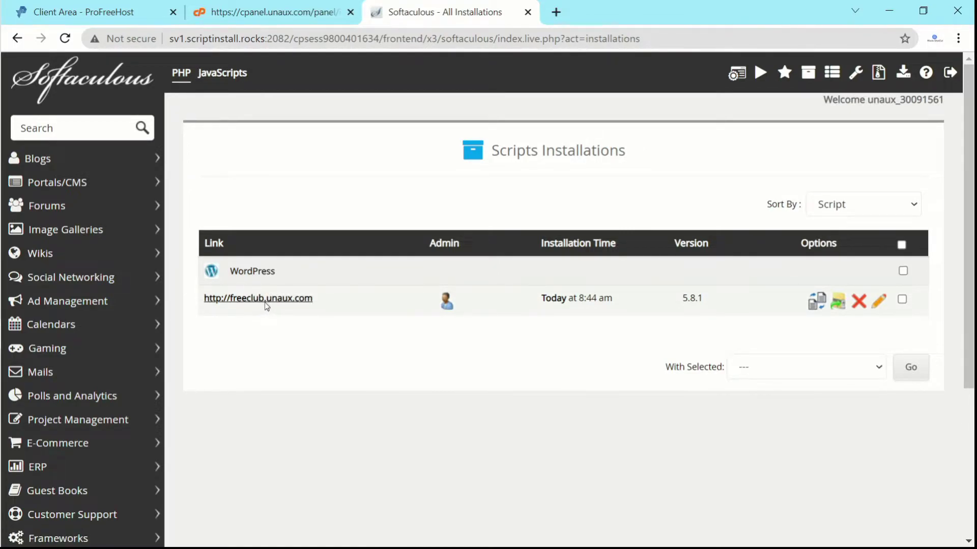
# Open the freeclub.unaux.com site in a new tab and place the cursor in its address.
pyautogui.click(265, 303)
pyautogui.click(325, 45)
pyautogui.click(325, 46)
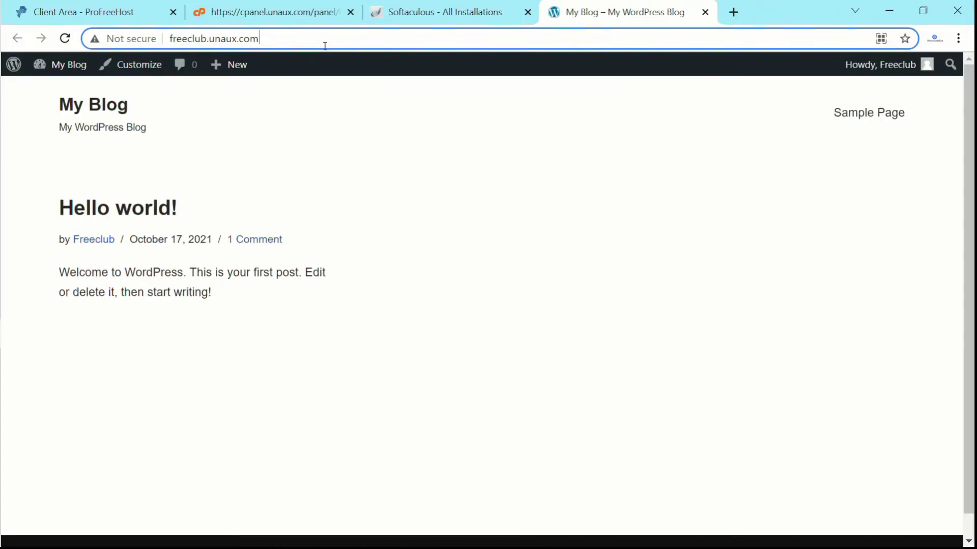
# Load /wp-admin and import the entire Web Agency starter site from Appearance > Starter Sites.
pyautogui.write('/wp-')
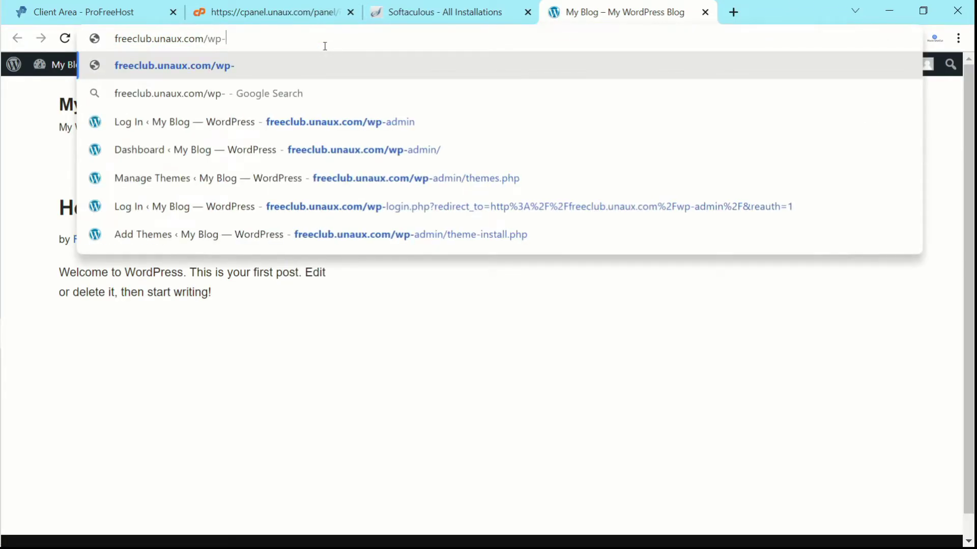
pyautogui.write('admin')
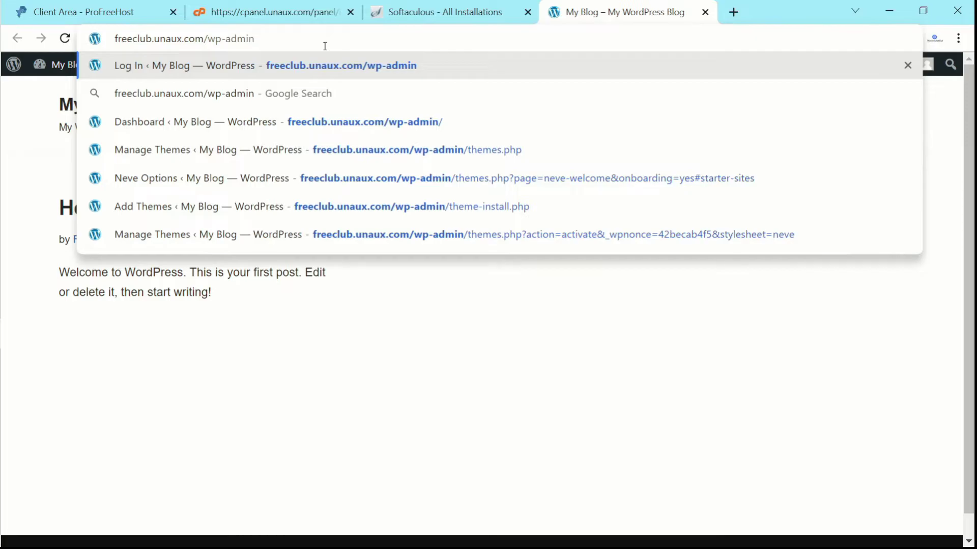
pyautogui.press('Return')
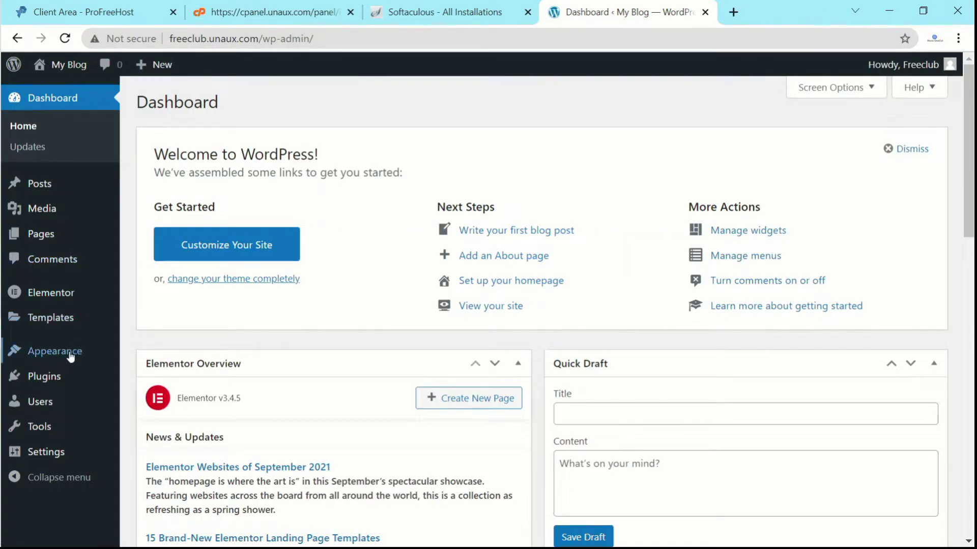
pyautogui.moveTo(68, 362)
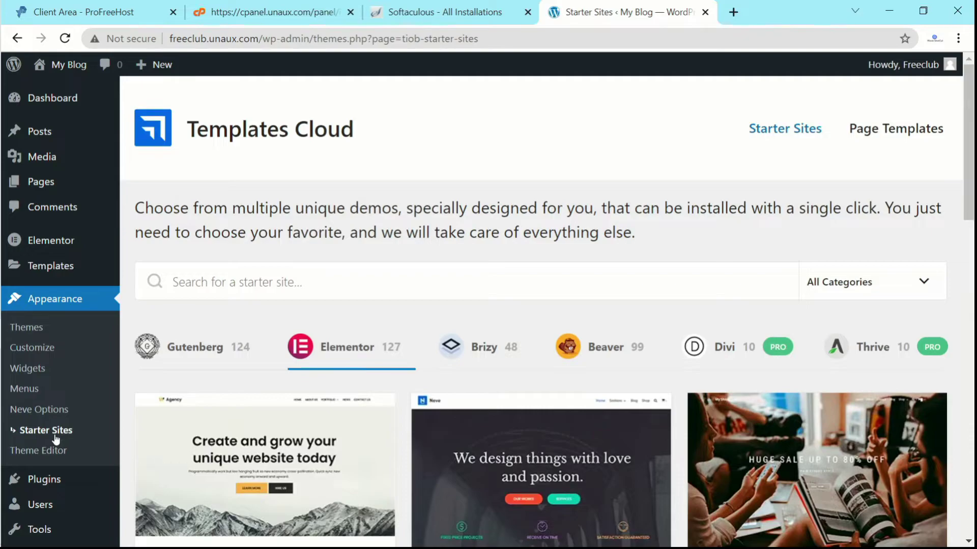
pyautogui.scroll(-3, 291, 459)
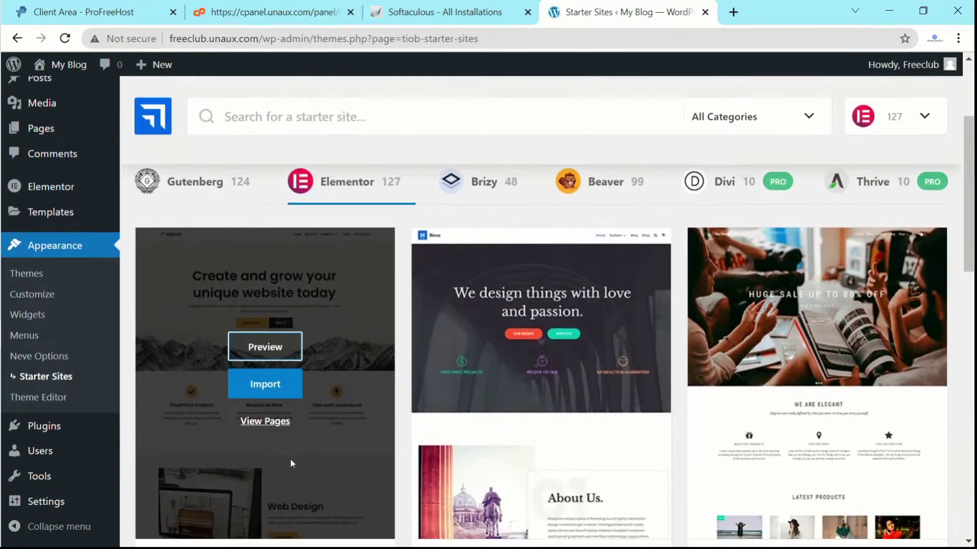
pyautogui.click(291, 396)
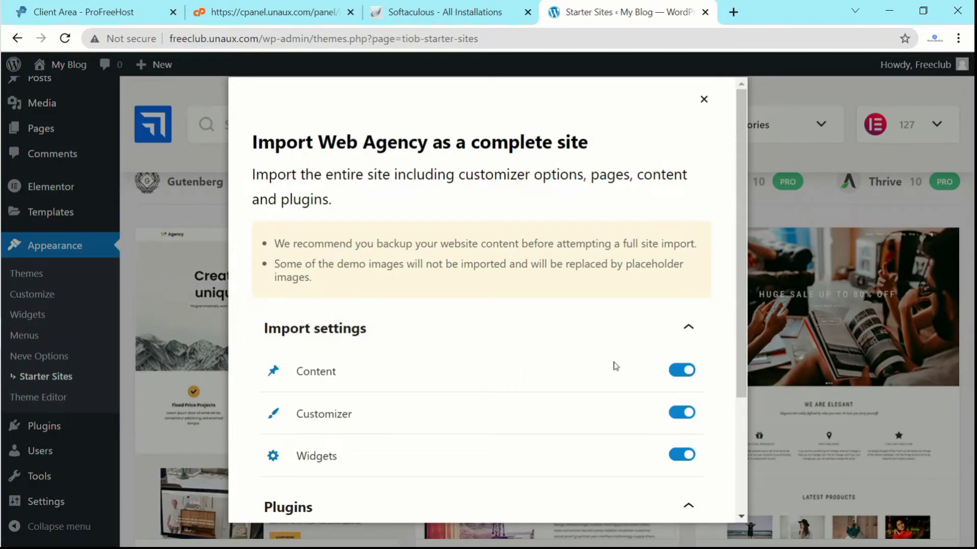
pyautogui.scroll(-3, 614, 367)
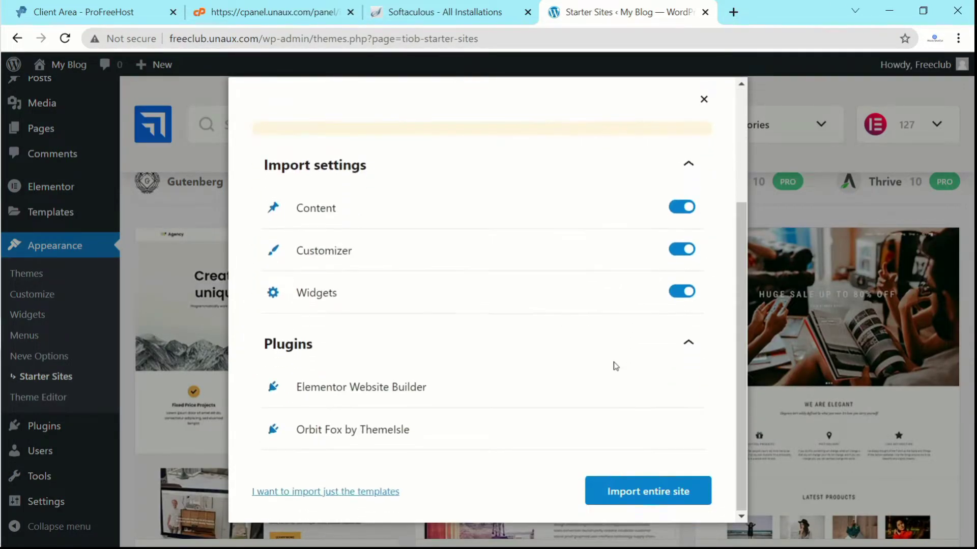
pyautogui.click(649, 494)
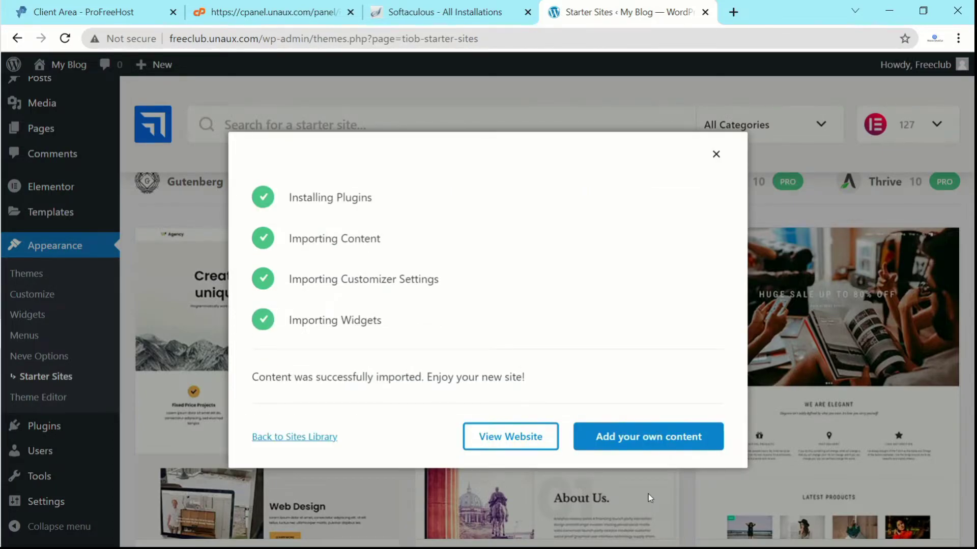
pyautogui.click(527, 447)
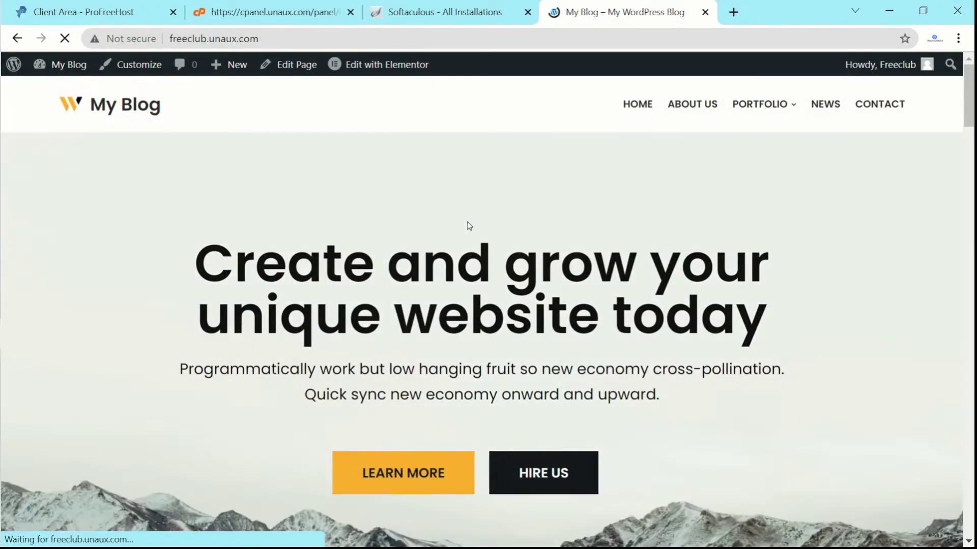
# Scroll through the live Web Agency homepage, then open it in the Elementor editor.
pyautogui.scroll(-3, 469, 225)
pyautogui.scroll(-10, 467, 221)
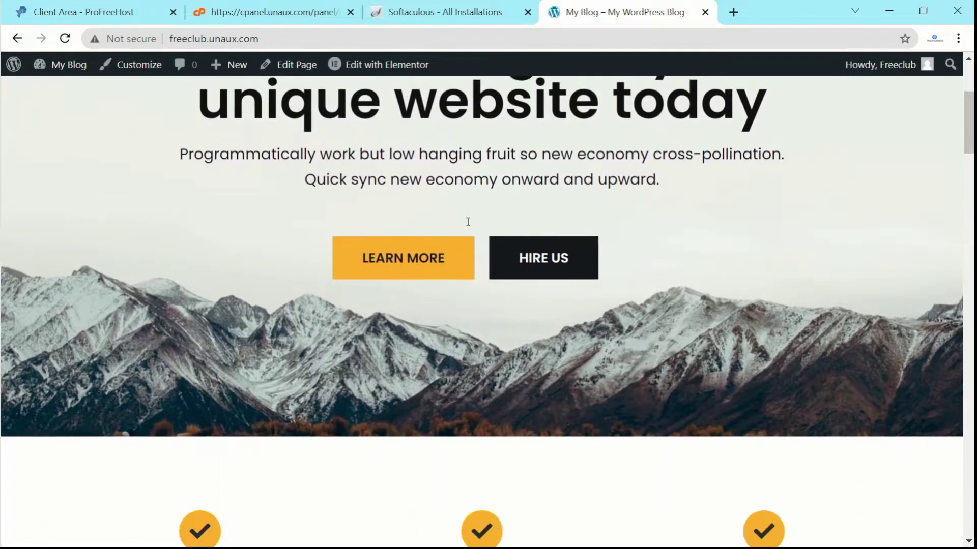
pyautogui.scroll(-15, 467, 222)
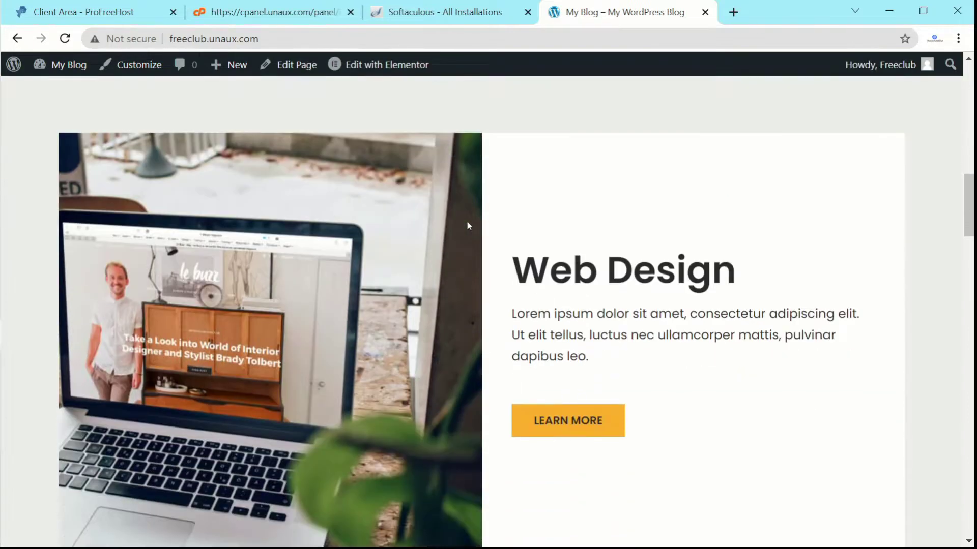
pyautogui.scroll(-15, 496, 197)
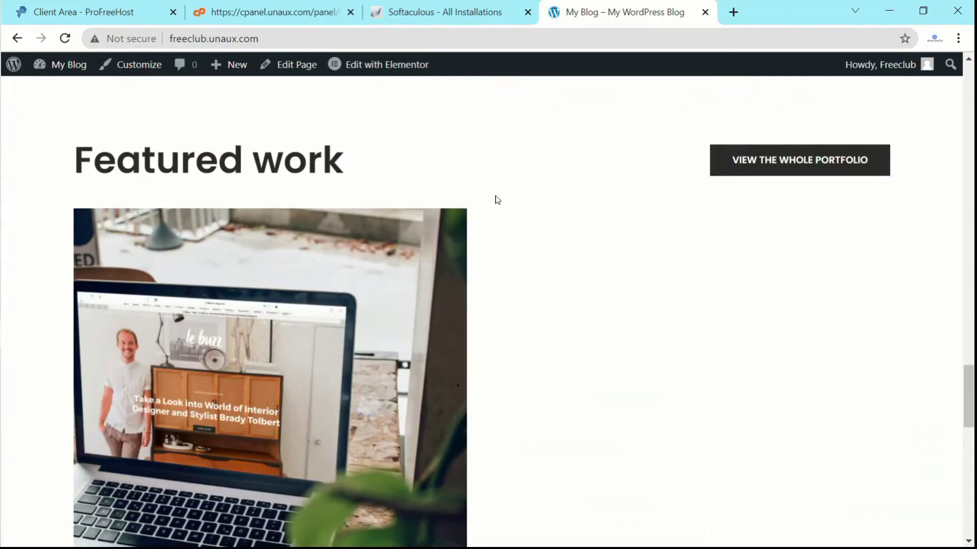
pyautogui.scroll(-2, 497, 199)
pyautogui.scroll(15, 497, 199)
pyautogui.scroll(10, 497, 200)
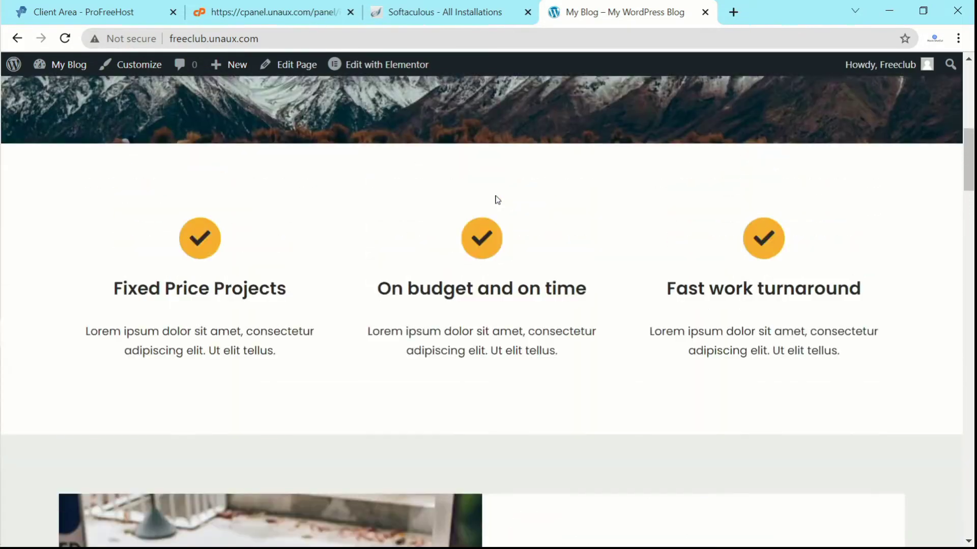
pyautogui.click(382, 68)
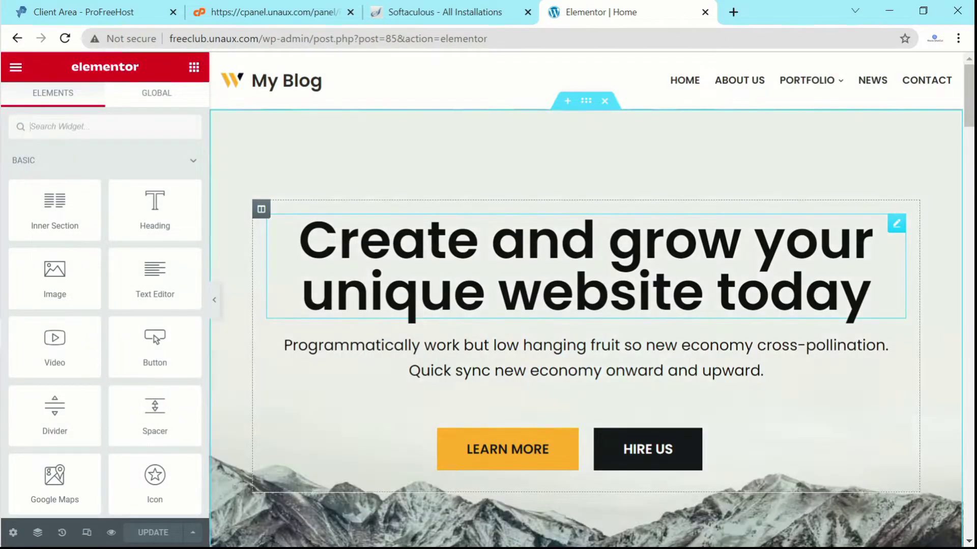
# Change the hero heading to 'WELCOME TO PRAROZ CHANNEL'.
pyautogui.click(865, 296)
pyautogui.press('BackSpace')
pyautogui.press('BackSpace')
pyautogui.press('BackSpace')
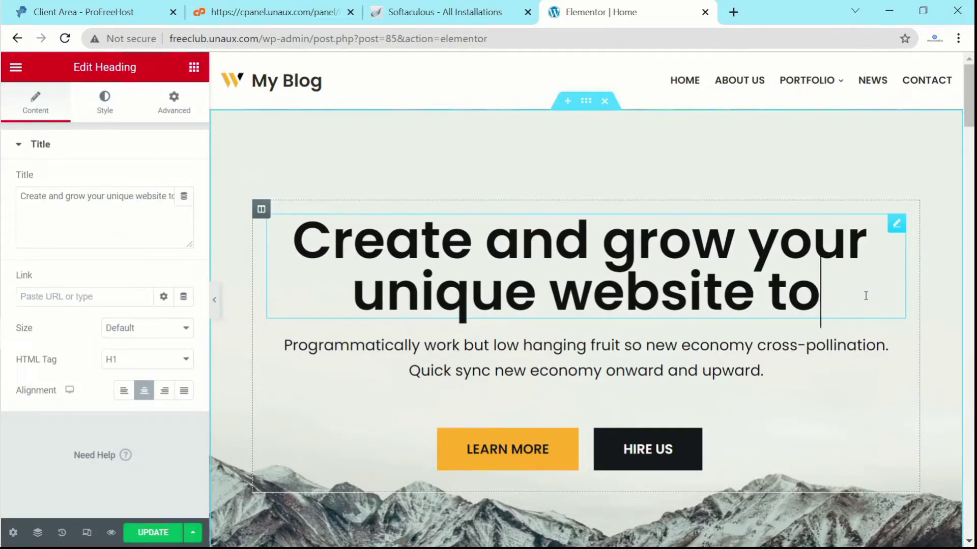
pyautogui.press('BackSpace')
pyautogui.press('BackSpace')
pyautogui.press('BackSpace')
pyautogui.press('BackSpace')
pyautogui.press('BackSpace')
pyautogui.press('BackSpace')
pyautogui.press('BackSpace')
pyautogui.press('BackSpace')
pyautogui.press('BackSpace')
pyautogui.press('BackSpace')
pyautogui.press('BackSpace')
pyautogui.press('BackSpace')
pyautogui.press('BackSpace')
pyautogui.press('BackSpace')
pyautogui.press('BackSpace')
pyautogui.press('BackSpace')
pyautogui.press('BackSpace')
pyautogui.press('BackSpace')
pyautogui.press('BackSpace')
pyautogui.press('BackSpace')
pyautogui.press('BackSpace')
pyautogui.press('BackSpace')
pyautogui.press('BackSpace')
pyautogui.write('W')
pyautogui.press('BackSpace')
pyautogui.write('WELCOME TO PRARO')
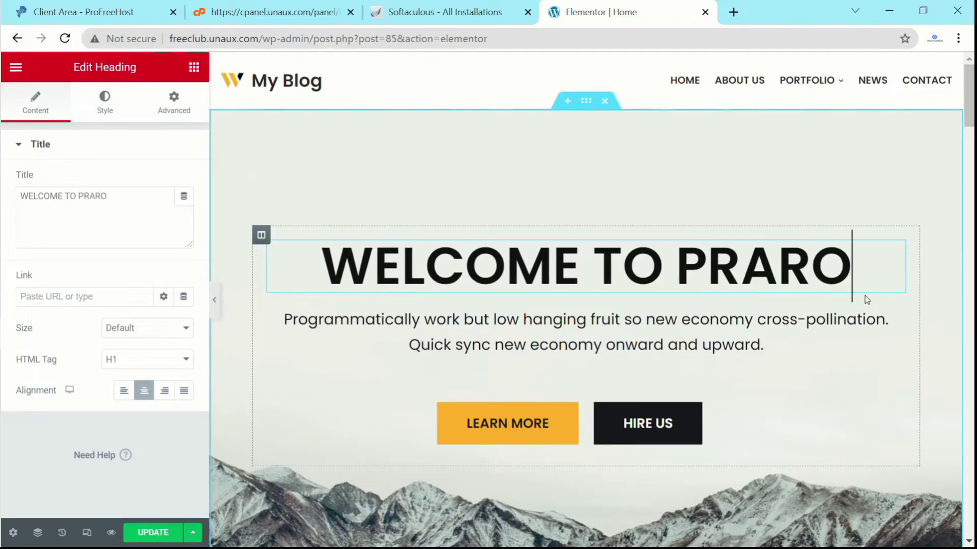
pyautogui.write('Z CHANNEL')
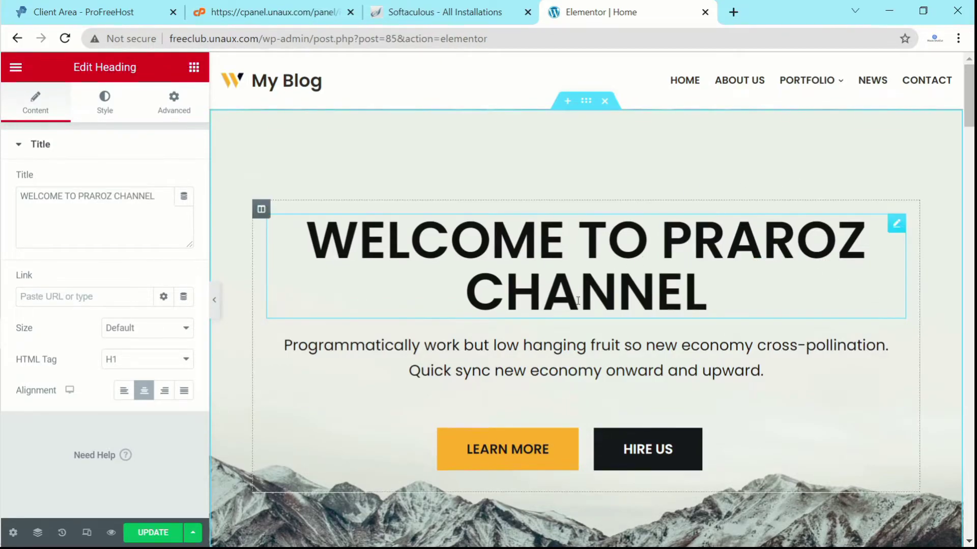
pyautogui.scroll(-2, 564, 379)
pyautogui.scroll(1, 564, 379)
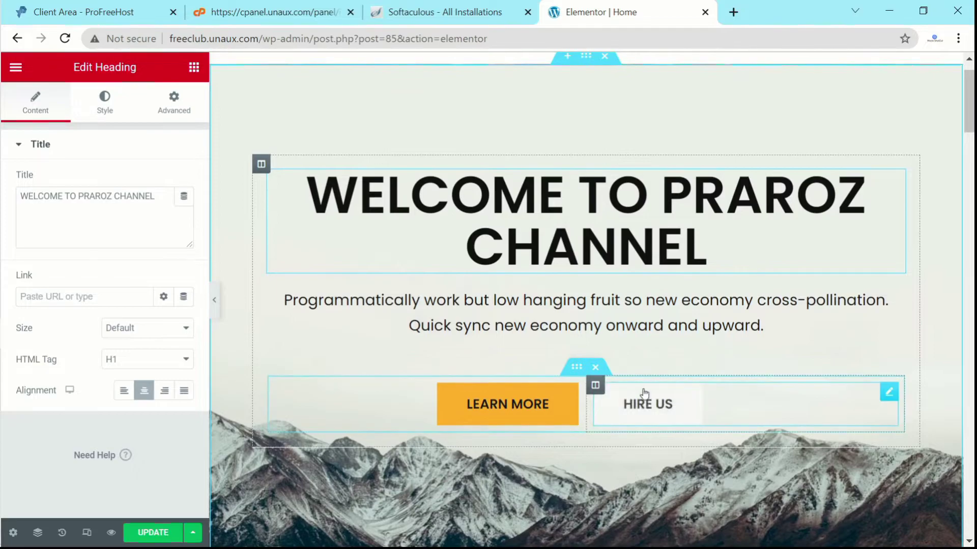
# Relabel the HIRE US button to 'FOLLOW US' and save the page with Ctrl+S.
pyautogui.click(676, 404)
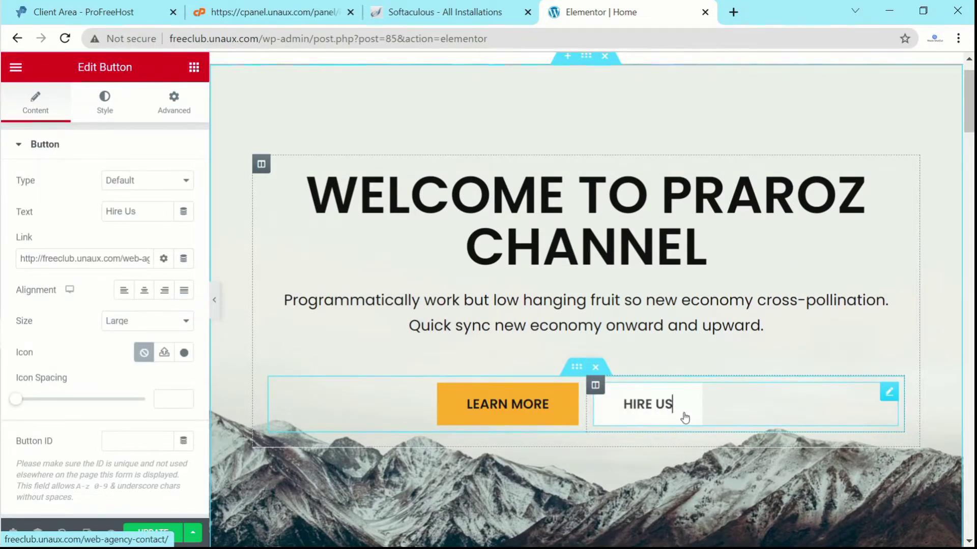
pyautogui.press('BackSpace')
pyautogui.press('BackSpace')
pyautogui.press('BackSpace')
pyautogui.press('BackSpace')
pyautogui.press('BackSpace')
pyautogui.press('BackSpace')
pyautogui.press('BackSpace')
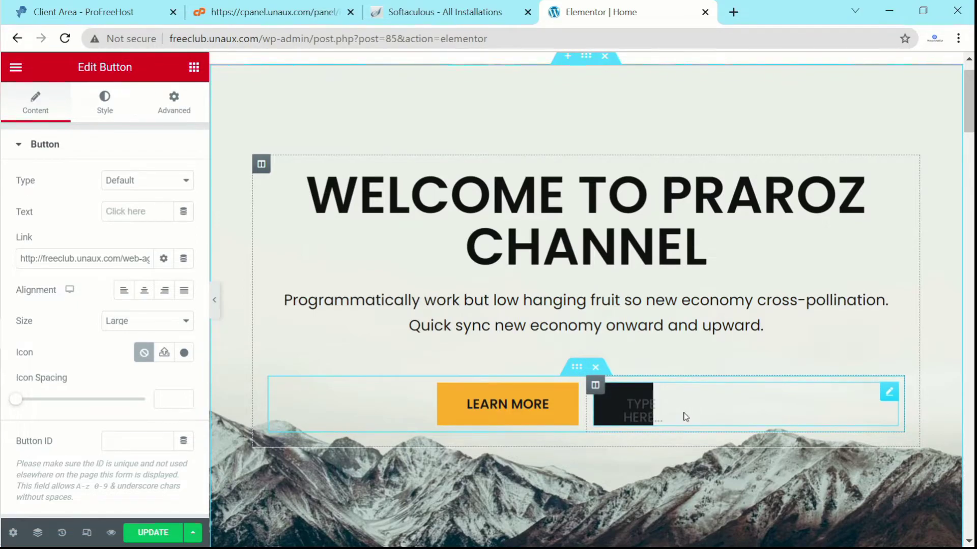
pyautogui.write('FOLLOW')
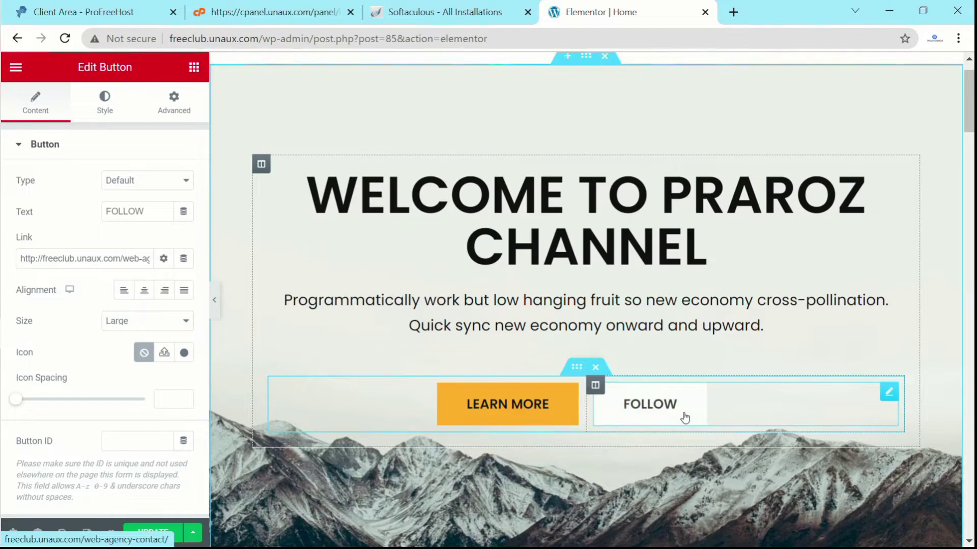
pyautogui.write(' US')
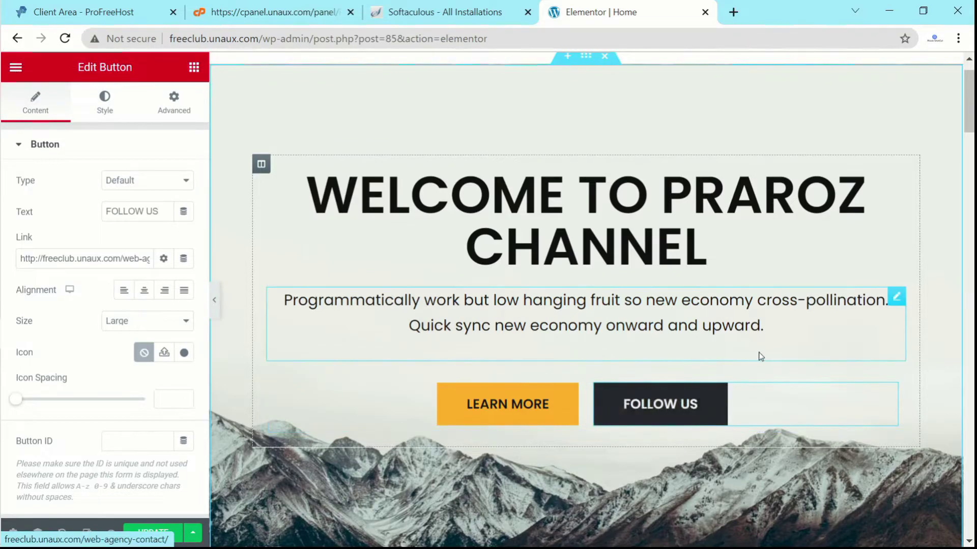
pyautogui.click(760, 356)
pyautogui.click(841, 263)
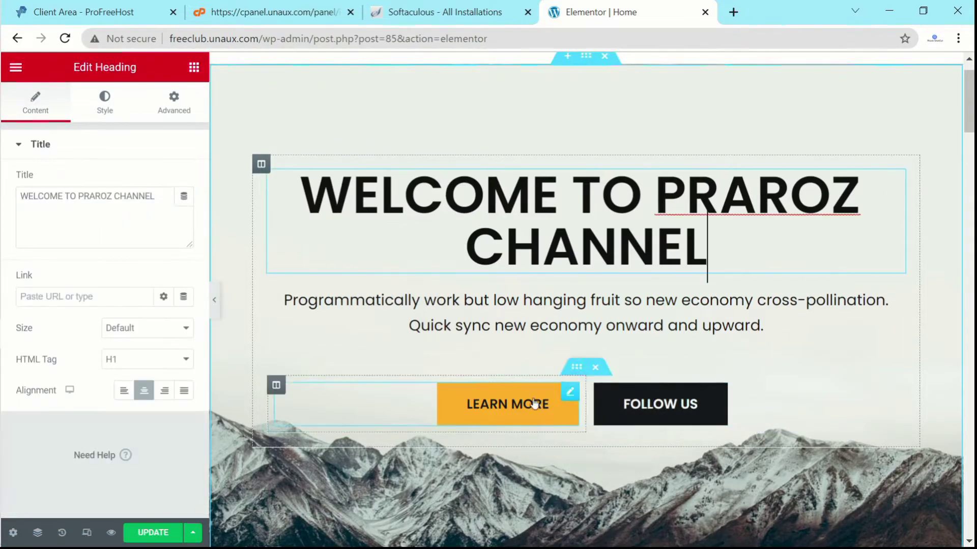
pyautogui.scroll(2, 417, 193)
pyautogui.hotkey('ctrl', 's')
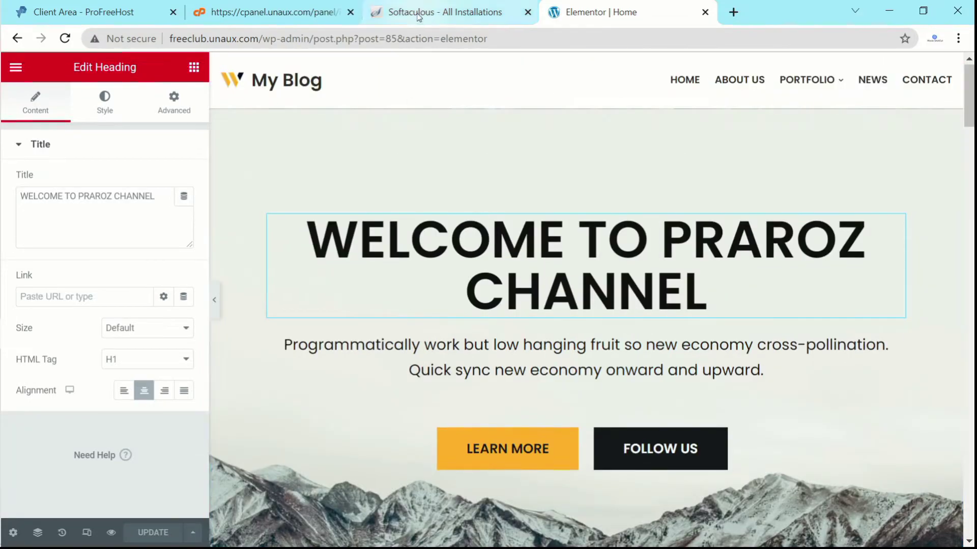
# Open the live freeclub.unaux.com site from Softaculous to check the FOLLOW US button.
pyautogui.click(471, 7)
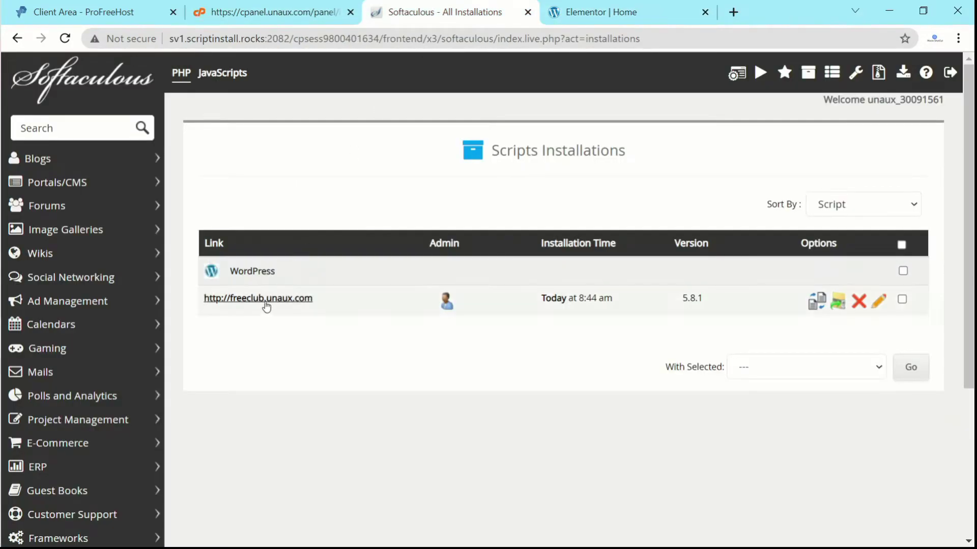
pyautogui.click(276, 300)
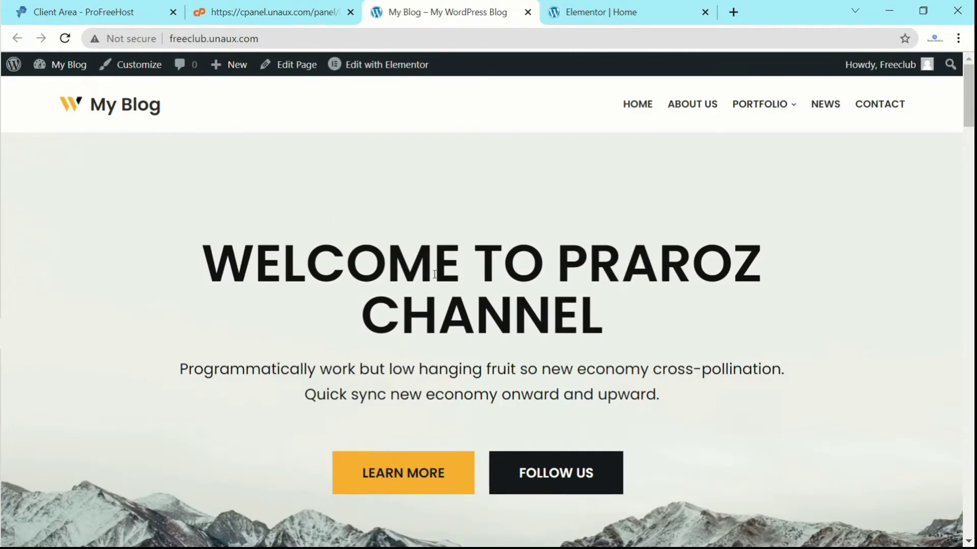
pyautogui.scroll(-4, 242, 250)
pyautogui.scroll(4, 242, 250)
# Back in Elementor, select the laptop image in the Web Design section.
pyautogui.click(548, 6)
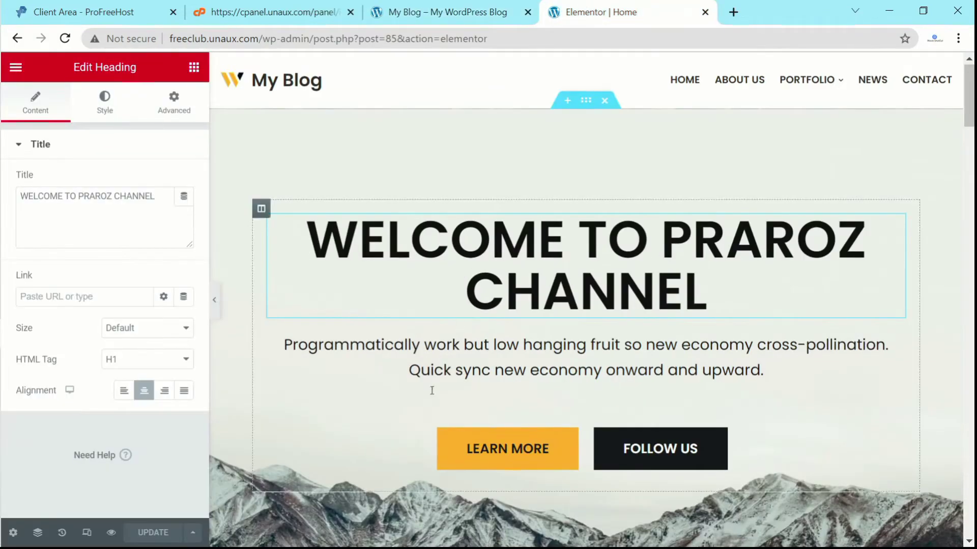
pyautogui.scroll(-7, 415, 410)
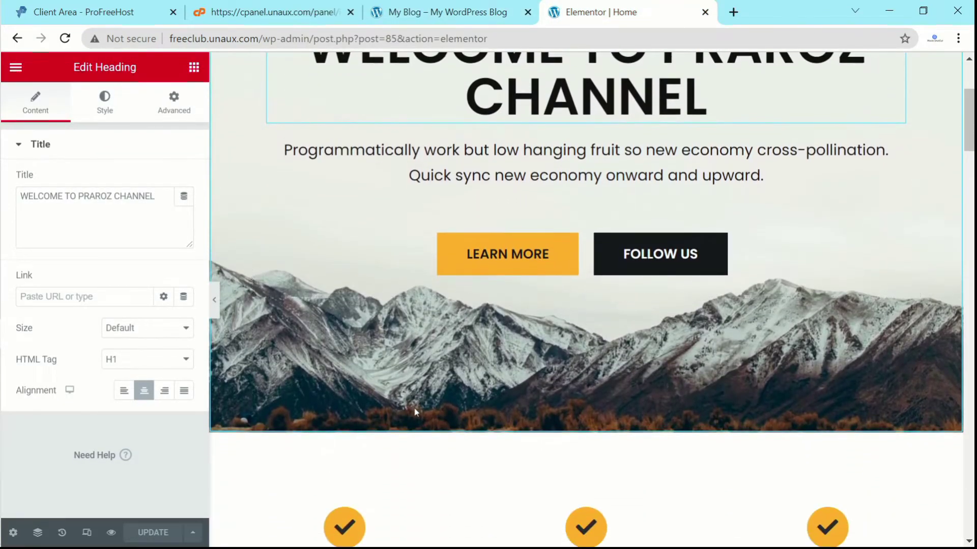
pyautogui.scroll(-9, 416, 412)
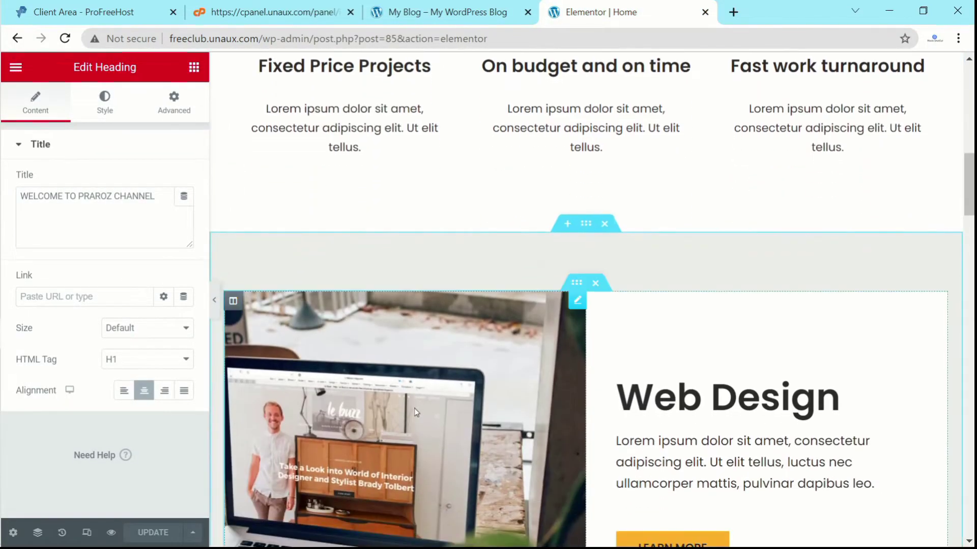
pyautogui.scroll(-1, 415, 412)
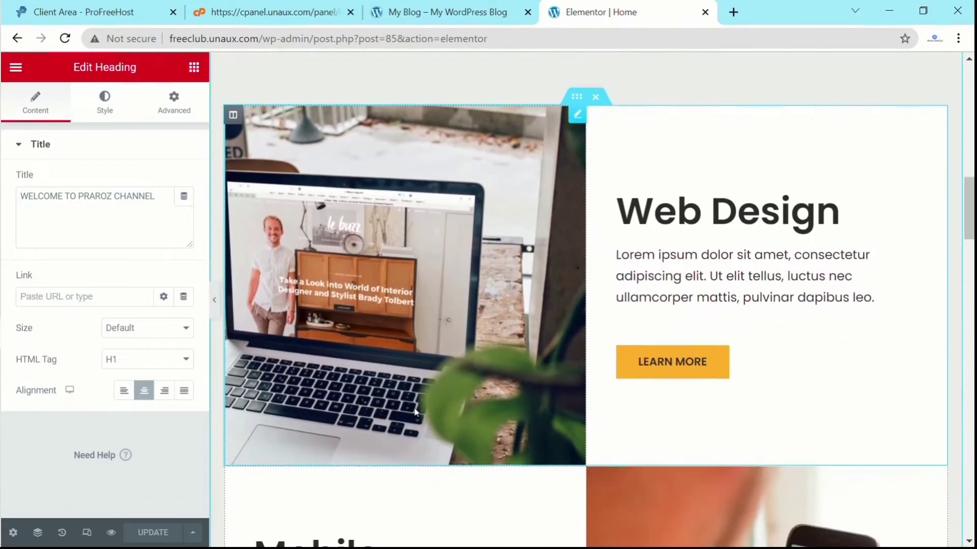
pyautogui.click(416, 284)
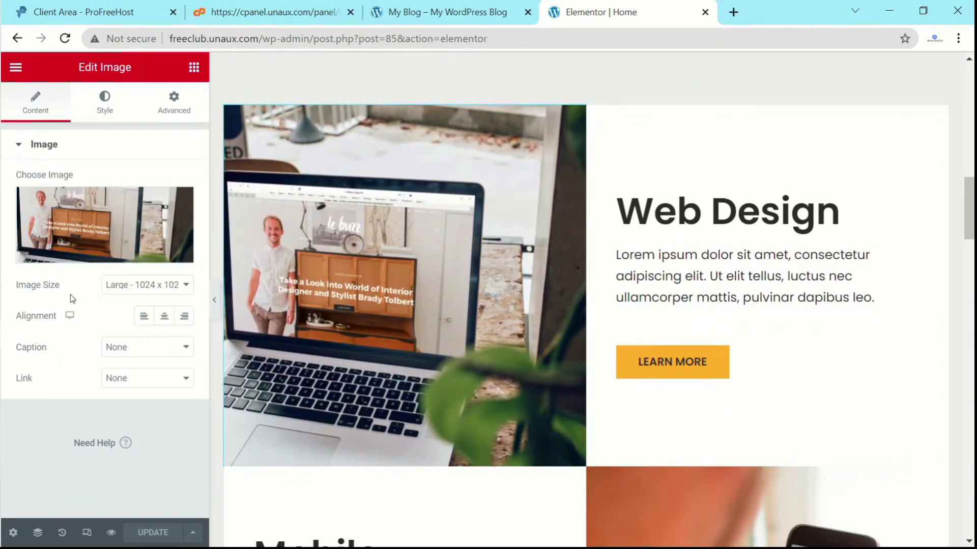
# Replace the Web Design laptop photo with 3.jpg, uploaded from the img folder to the media library.
pyautogui.moveTo(160, 212)
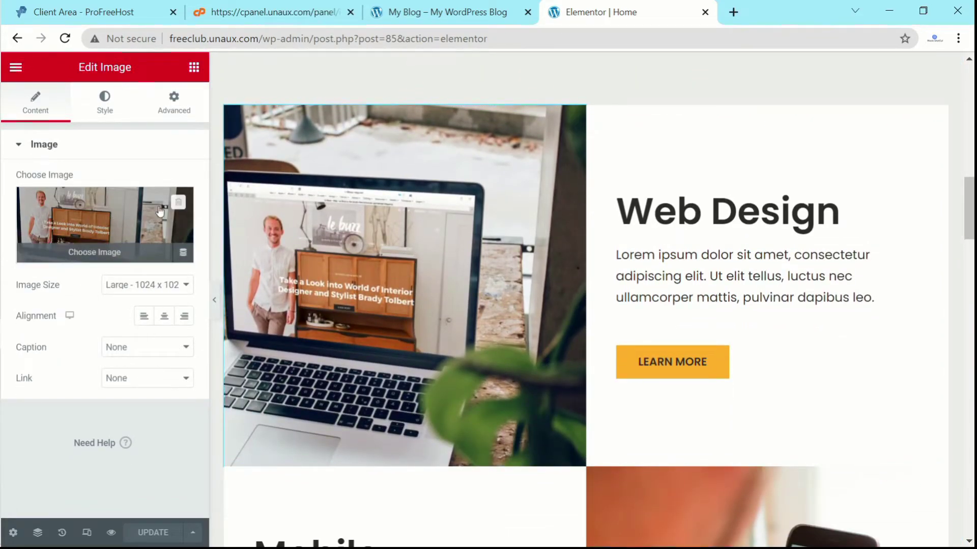
pyautogui.click(183, 251)
pyautogui.click(138, 257)
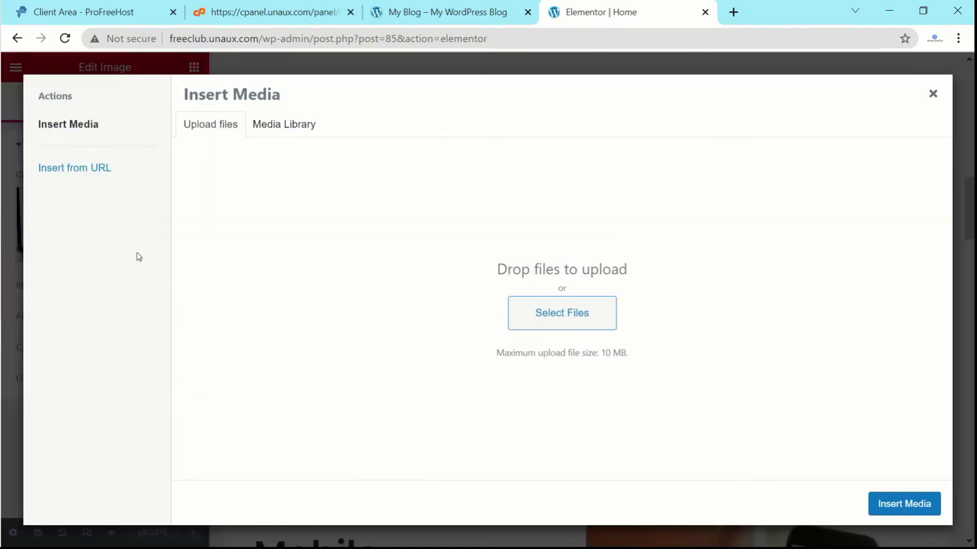
pyautogui.click(572, 313)
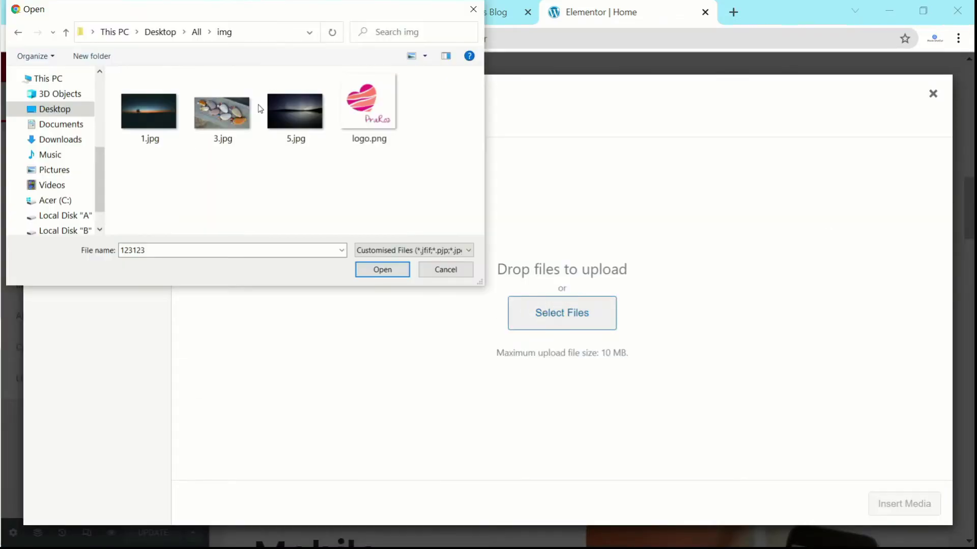
pyautogui.click(234, 108)
pyautogui.moveTo(270, 159); pyautogui.dragTo(543, 267)
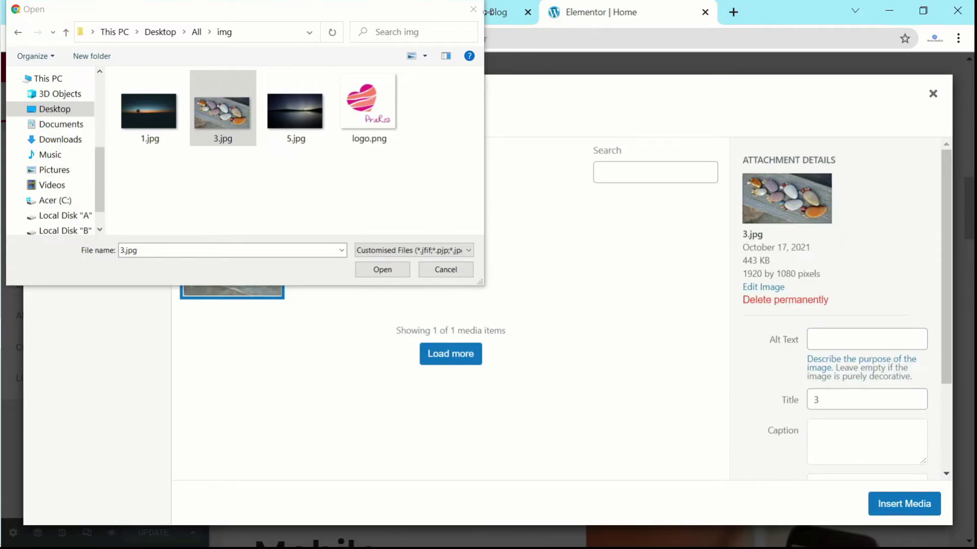
pyautogui.click(473, 10)
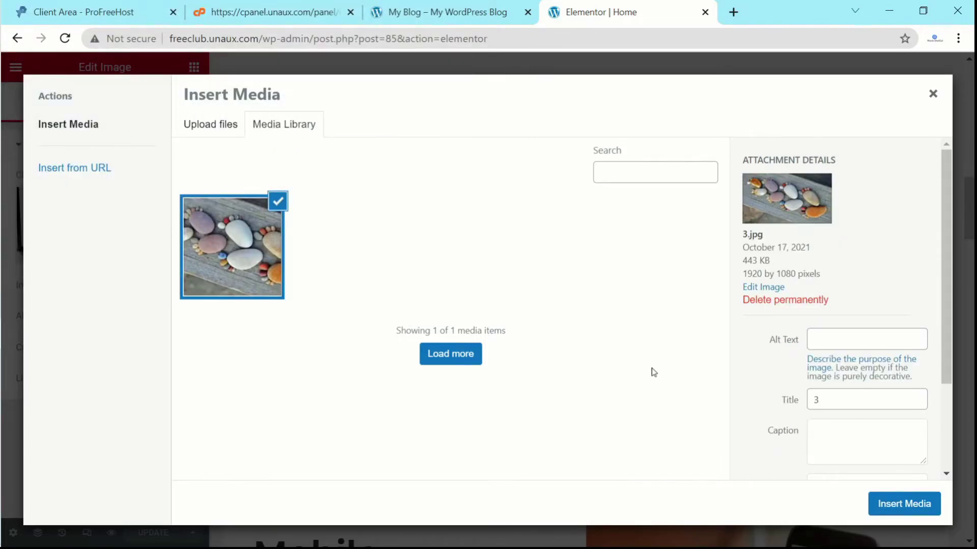
pyautogui.click(912, 505)
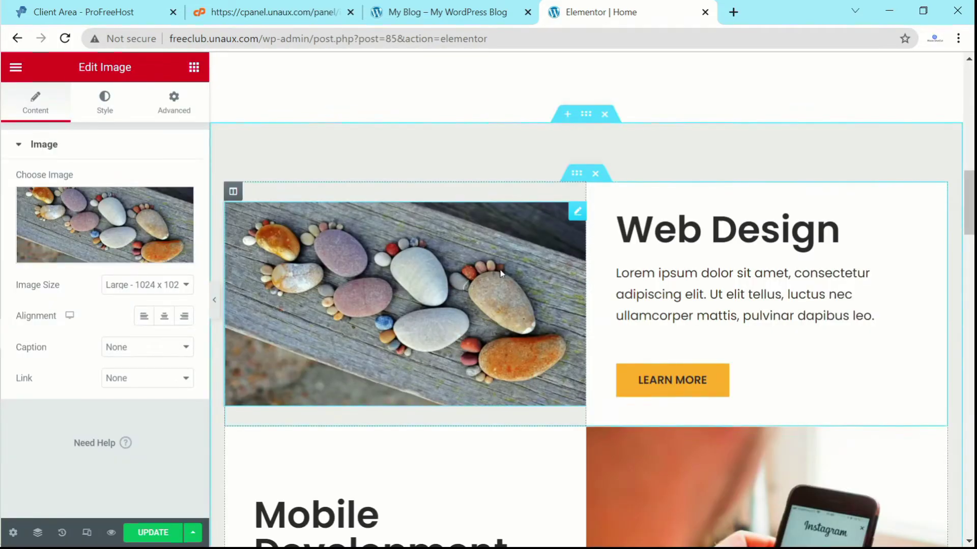
pyautogui.scroll(-5, 493, 288)
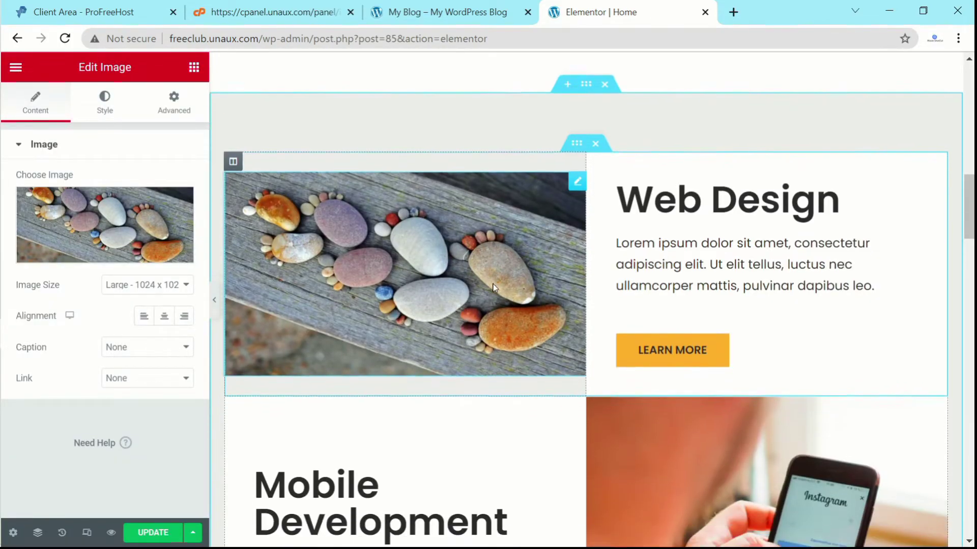
pyautogui.scroll(-7, 492, 288)
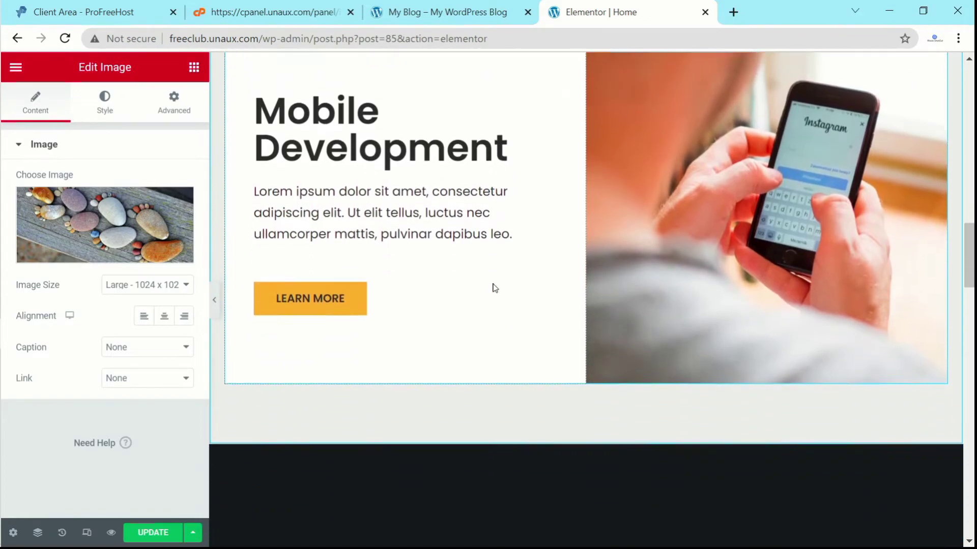
pyautogui.scroll(-9, 493, 288)
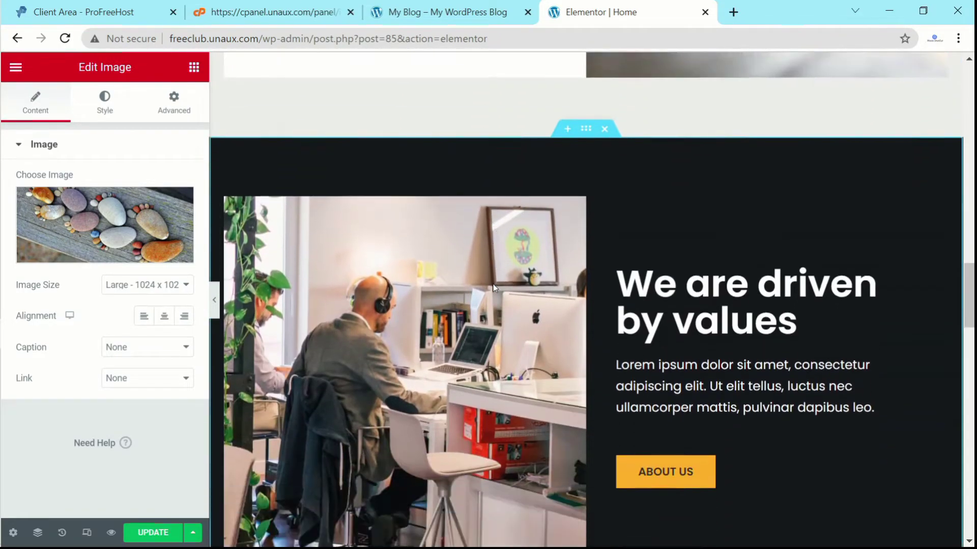
pyautogui.scroll(-9, 493, 288)
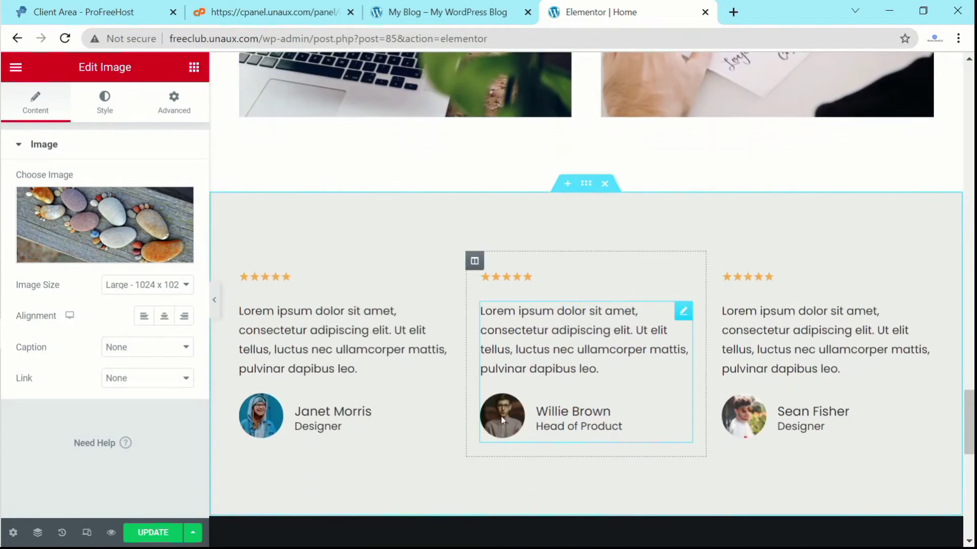
pyautogui.scroll(-6, 501, 415)
pyautogui.scroll(20, 583, 329)
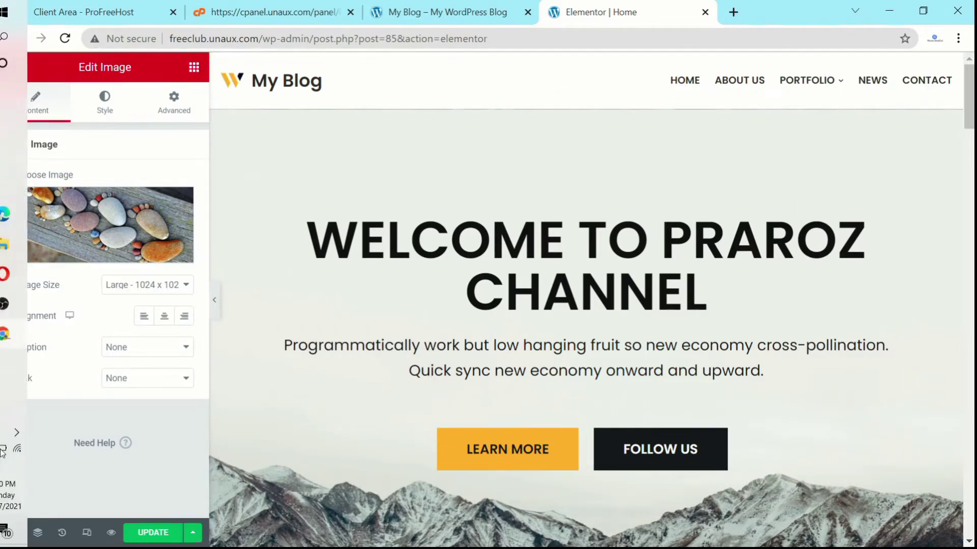
# Reload the live site to check the new Web Design photo, then return the editor tab to the homepage.
pyautogui.click(440, 14)
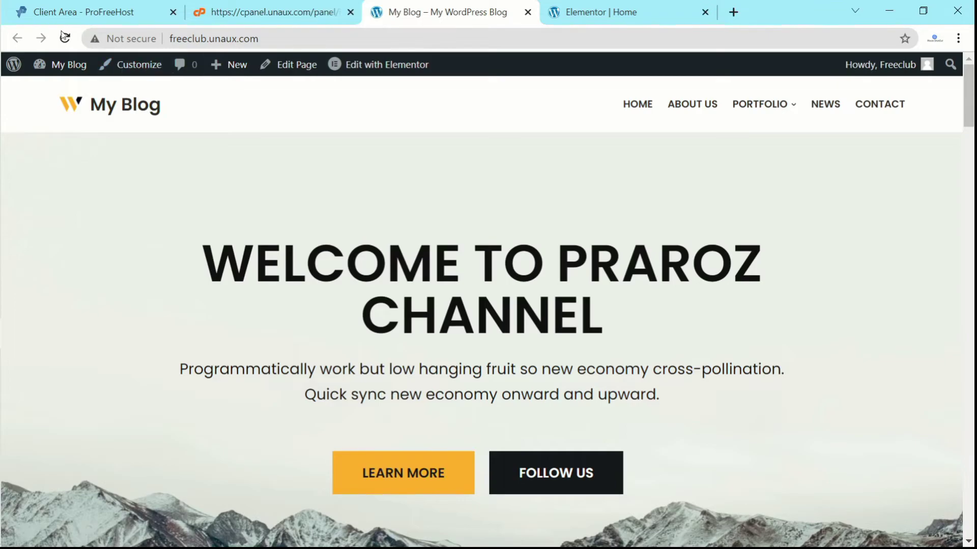
pyautogui.scroll(-15, 294, 242)
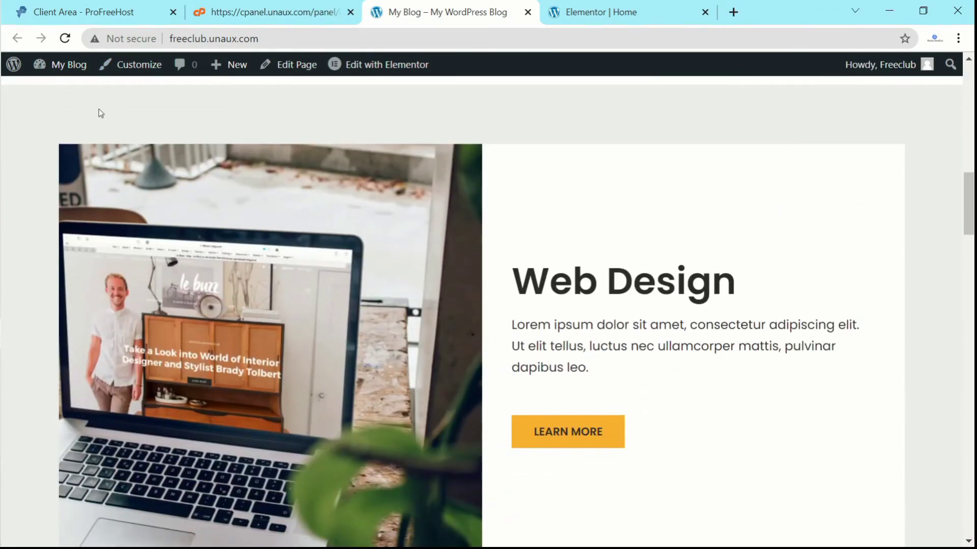
pyautogui.click(65, 38)
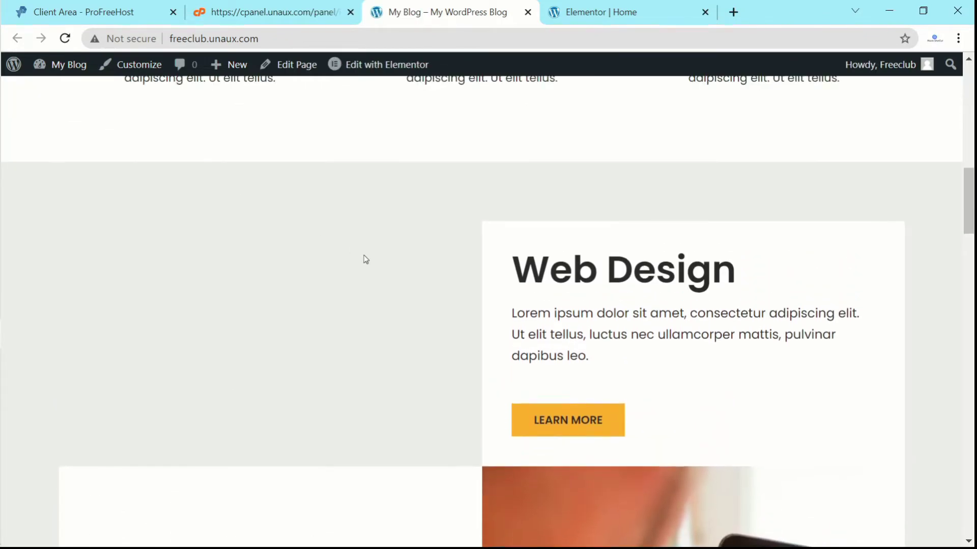
pyautogui.scroll(15, 369, 327)
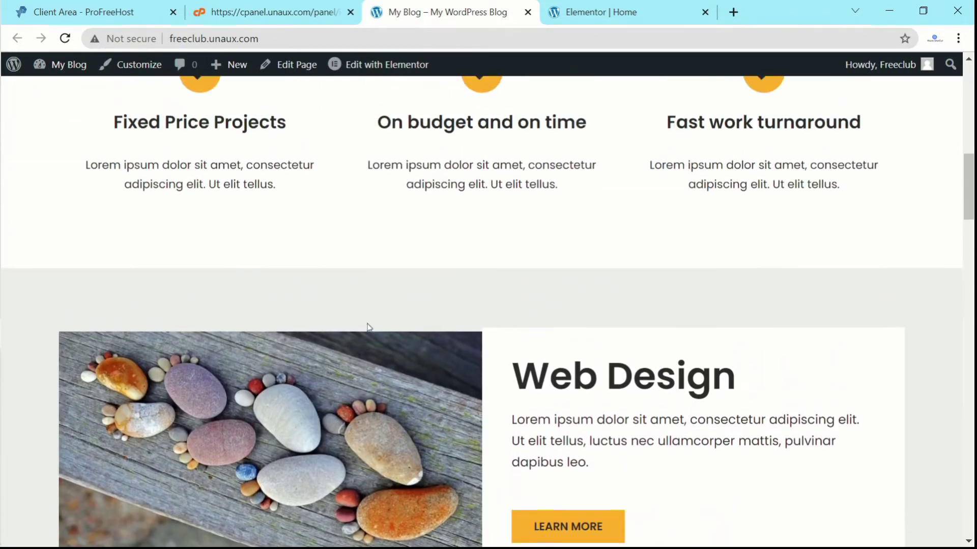
pyautogui.scroll(1, 612, 284)
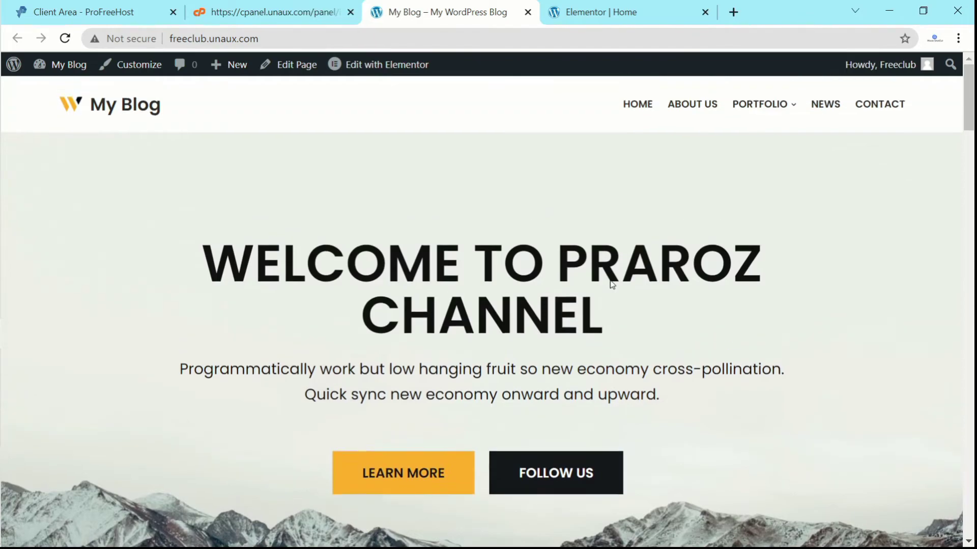
pyautogui.click(584, 11)
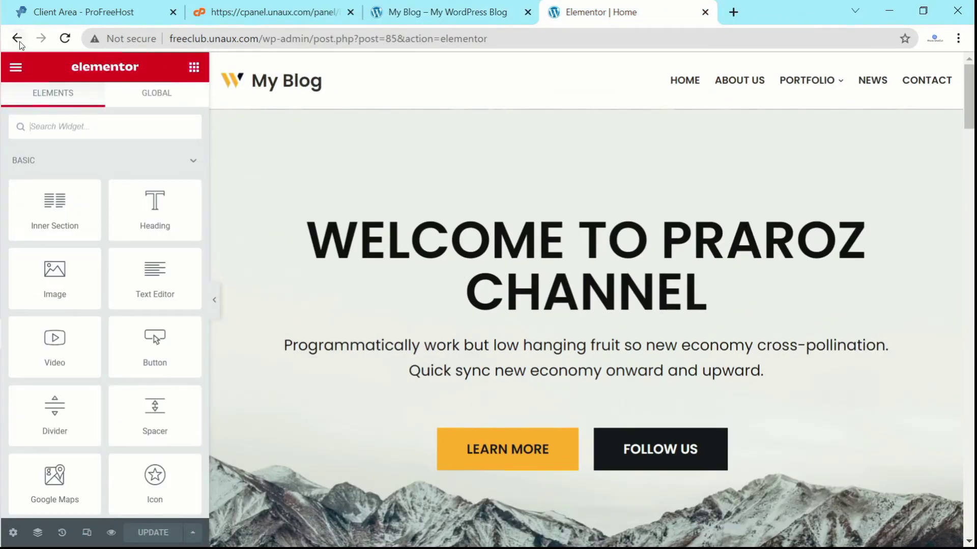
pyautogui.click(16, 39)
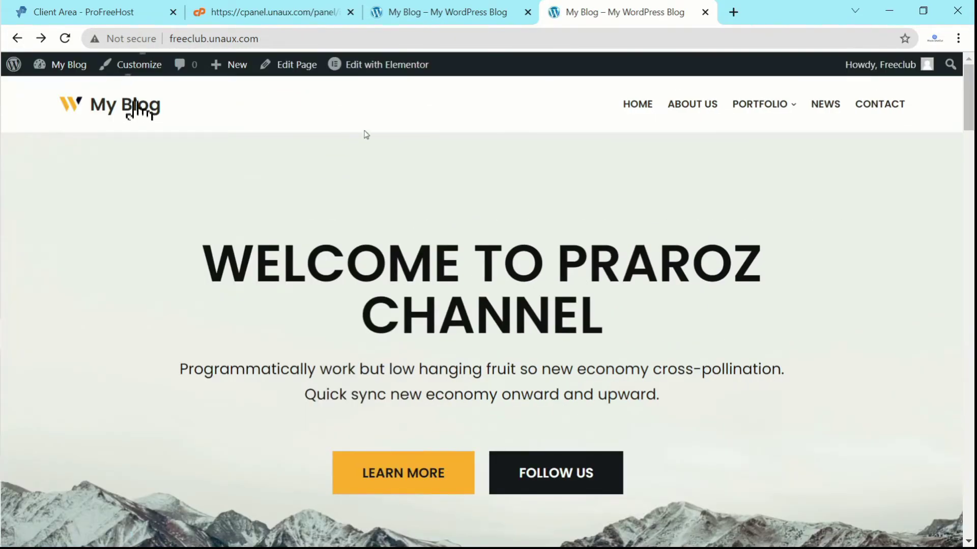
# In the Customizer's logo settings, switch the header display to logo-only, hiding 'My Blog', and publish.
pyautogui.click(148, 73)
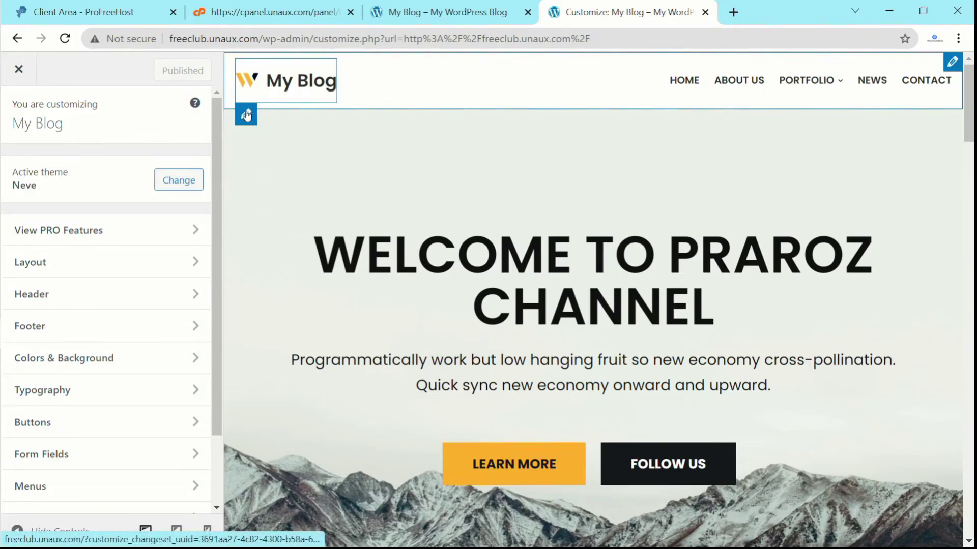
pyautogui.click(246, 114)
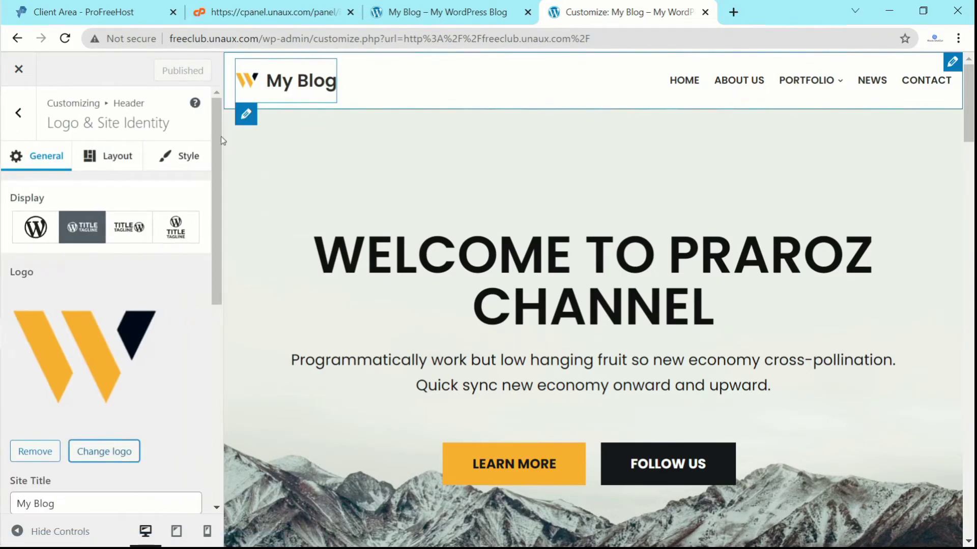
pyautogui.scroll(-1, 111, 324)
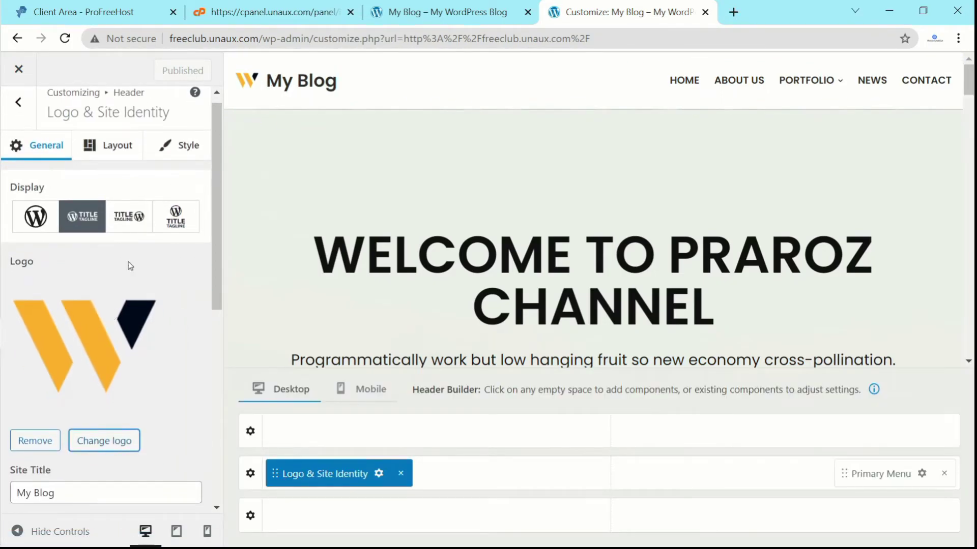
pyautogui.click(170, 225)
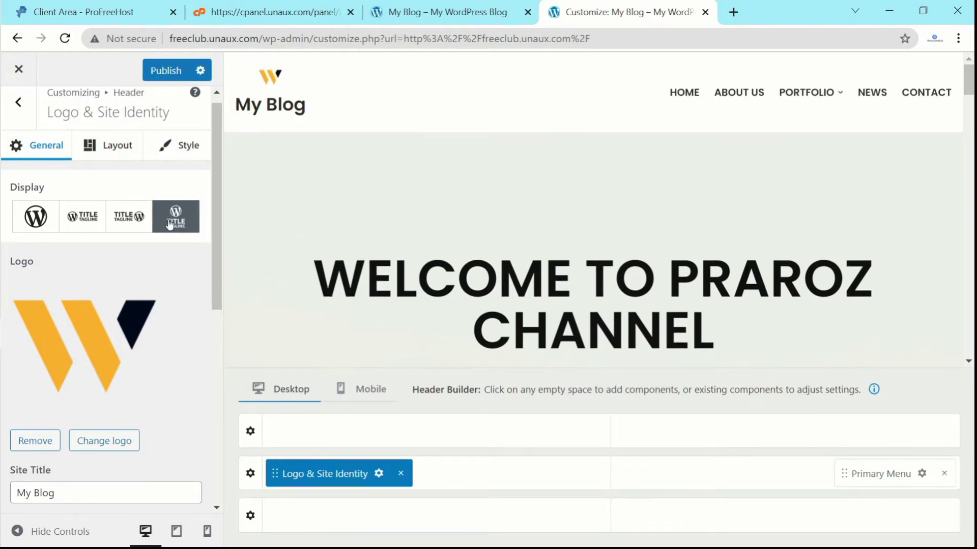
pyautogui.click(134, 219)
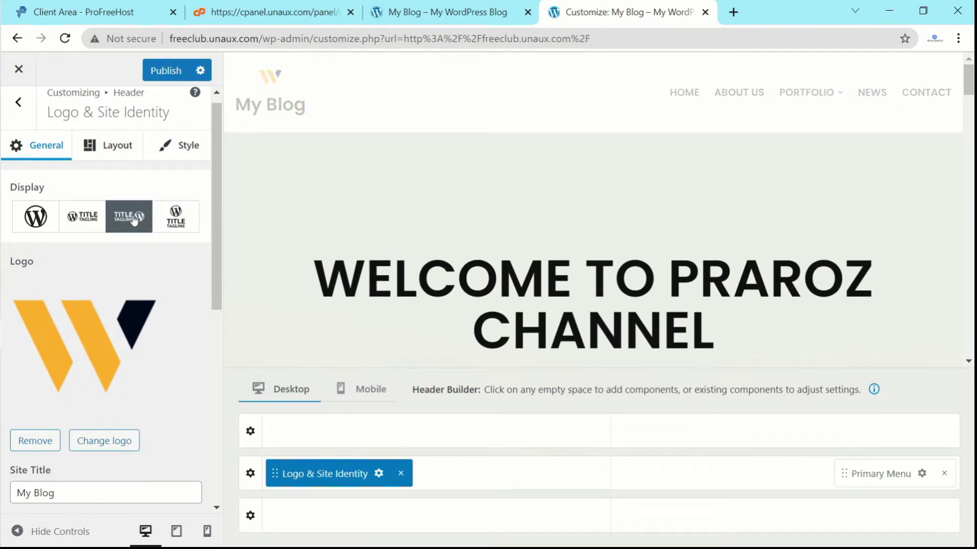
pyautogui.scroll(-2, 127, 229)
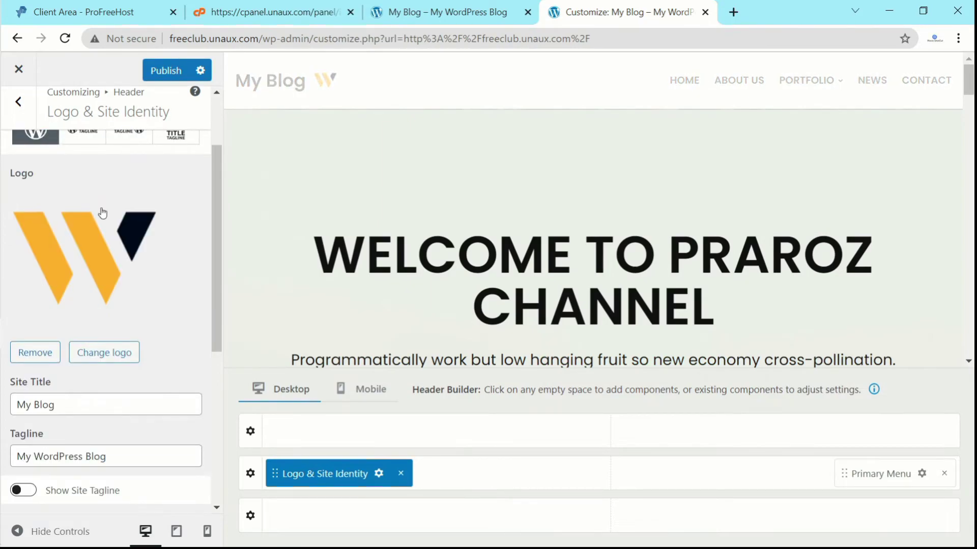
pyautogui.scroll(1, 103, 212)
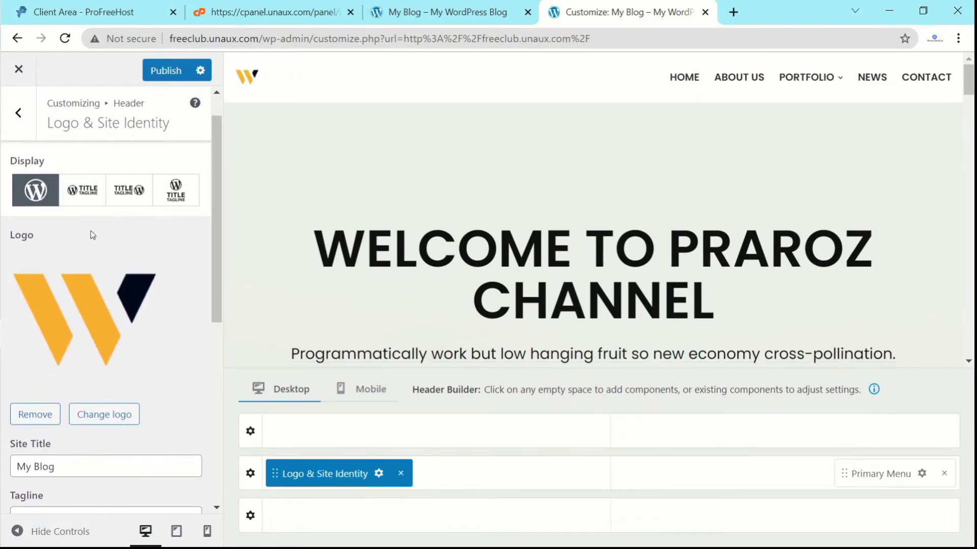
pyautogui.scroll(-1, 78, 224)
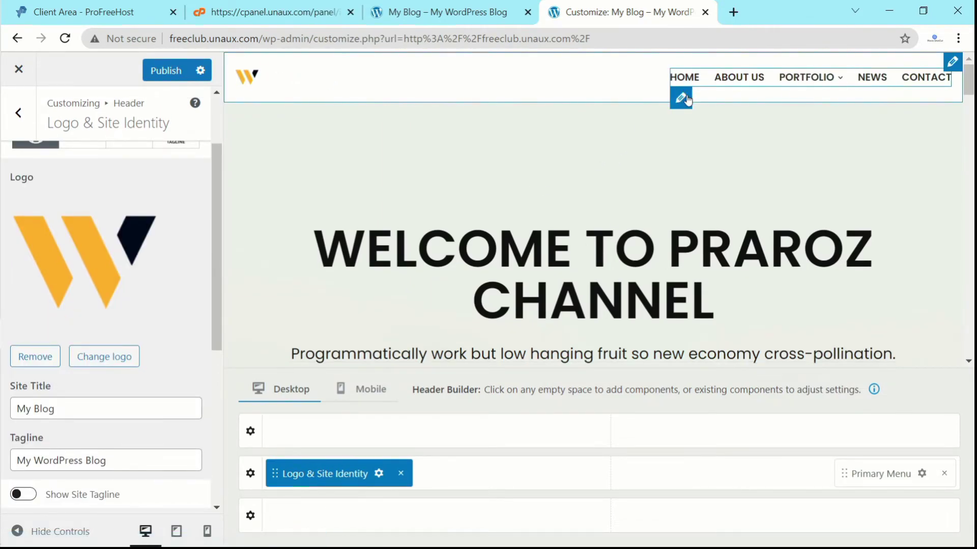
pyautogui.click(682, 99)
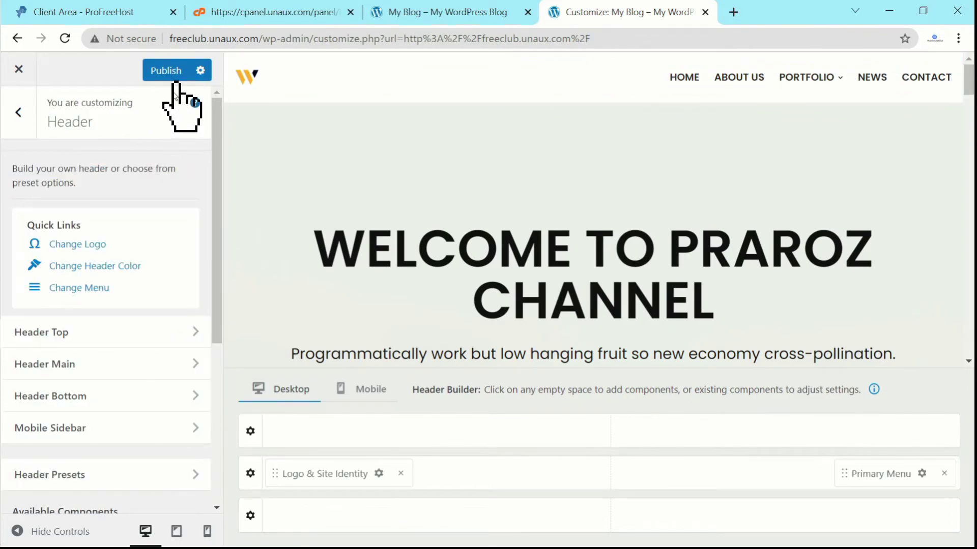
pyautogui.click(177, 72)
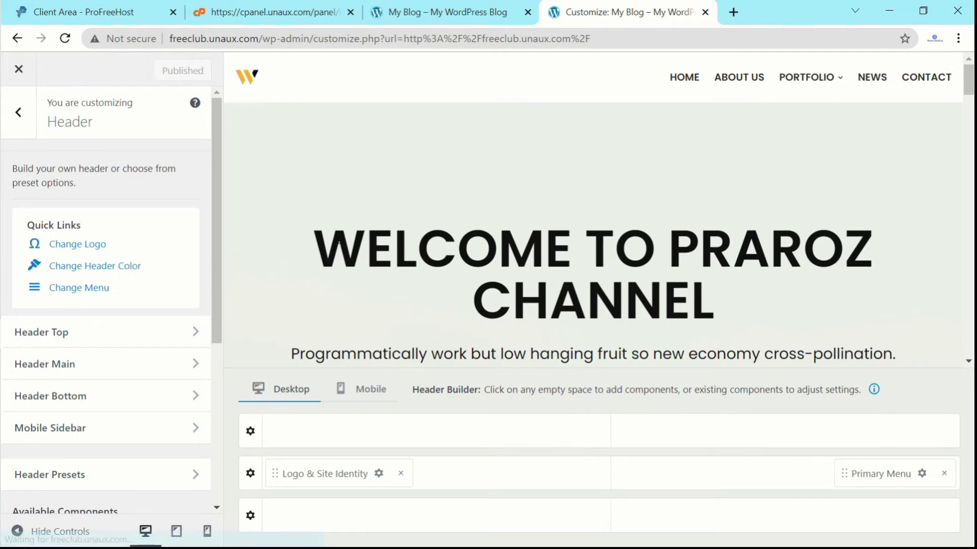
pyautogui.click(415, 6)
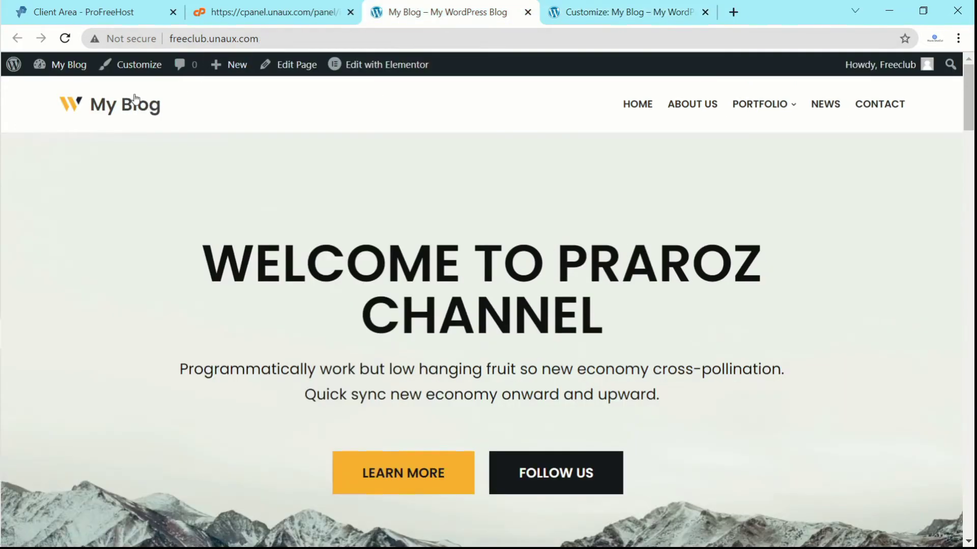
# Reload the live homepage to confirm the logo-only header, close the Customizer tab, and open another Chrome profile.
pyautogui.click(65, 41)
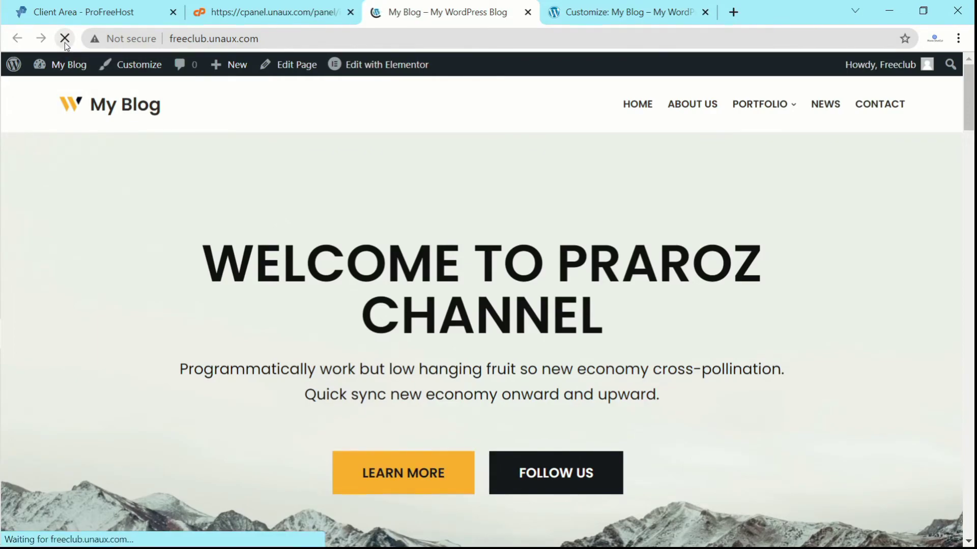
pyautogui.click(705, 11)
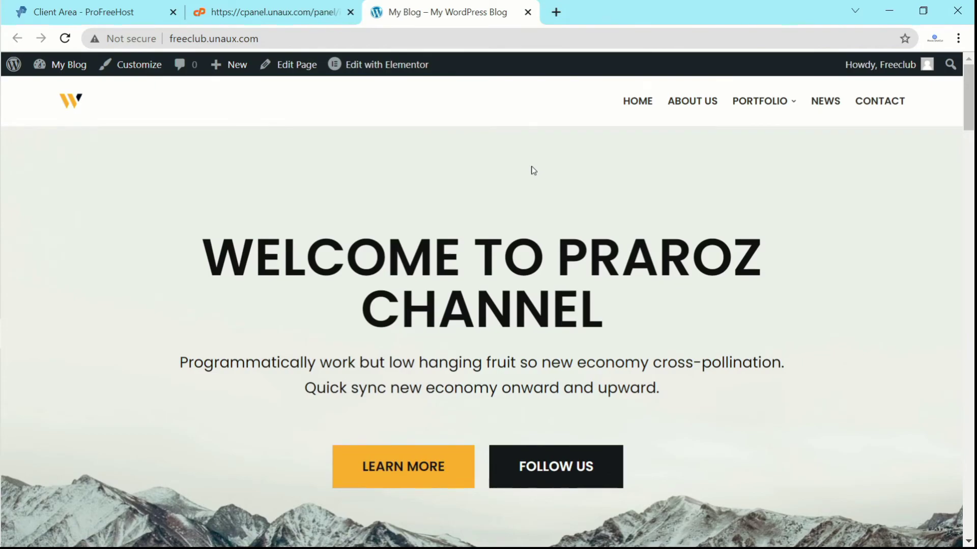
pyautogui.scroll(-1, 533, 170)
pyautogui.scroll(-5, 536, 162)
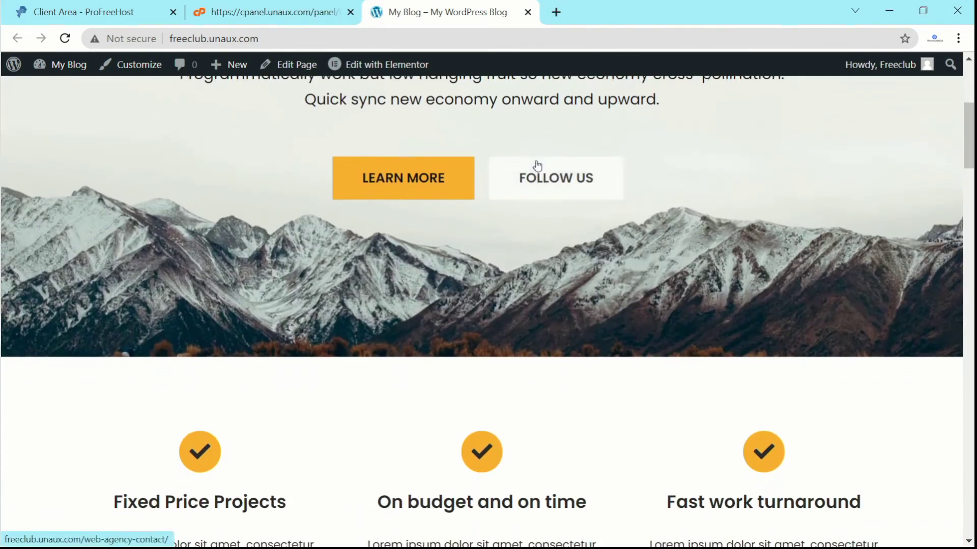
pyautogui.scroll(10, 537, 166)
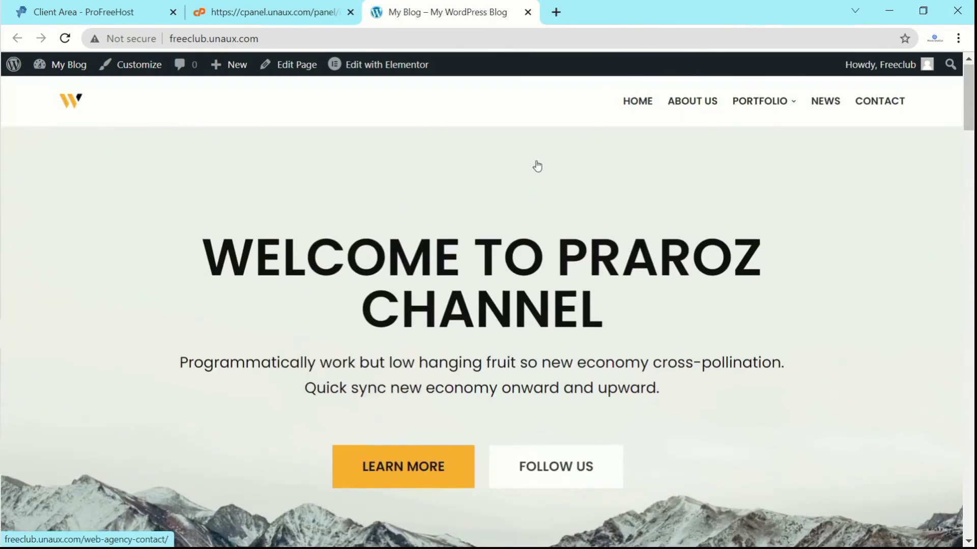
pyautogui.click(935, 39)
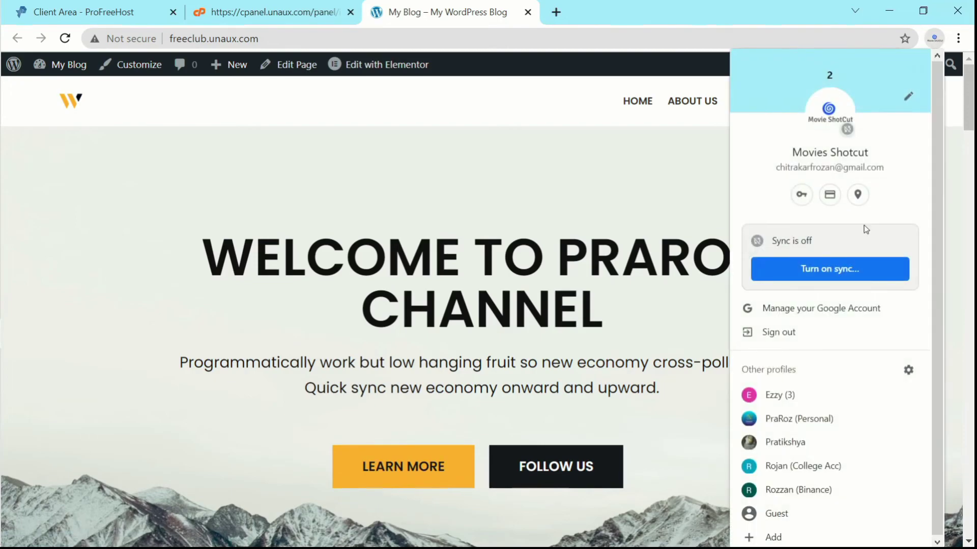
pyautogui.click(789, 423)
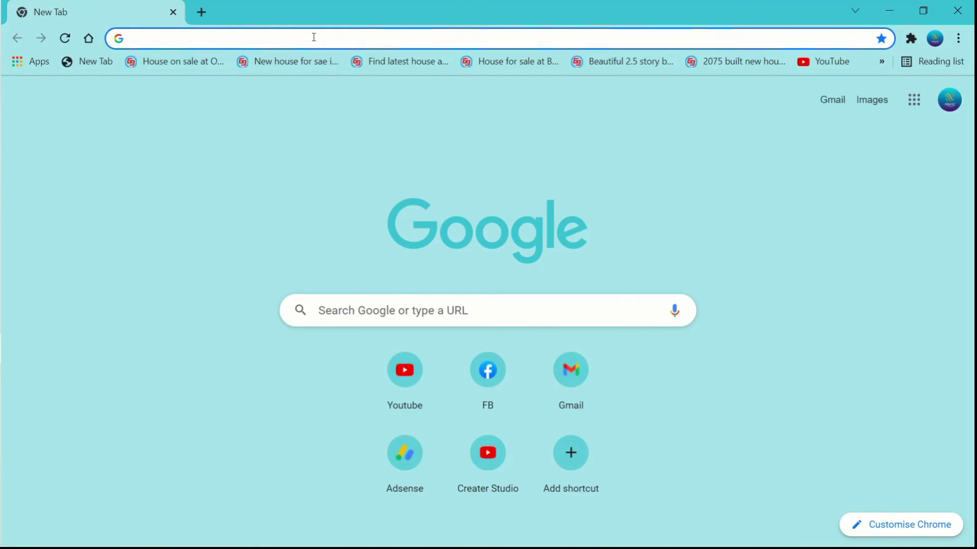
pyautogui.click(381, 299)
pyautogui.write('www.freec')
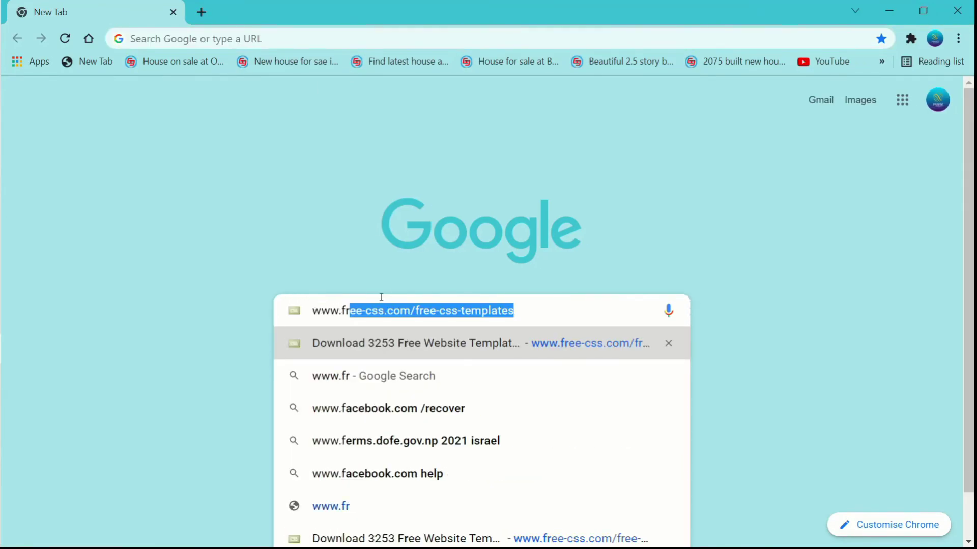
pyautogui.write('lub.unaux.com')
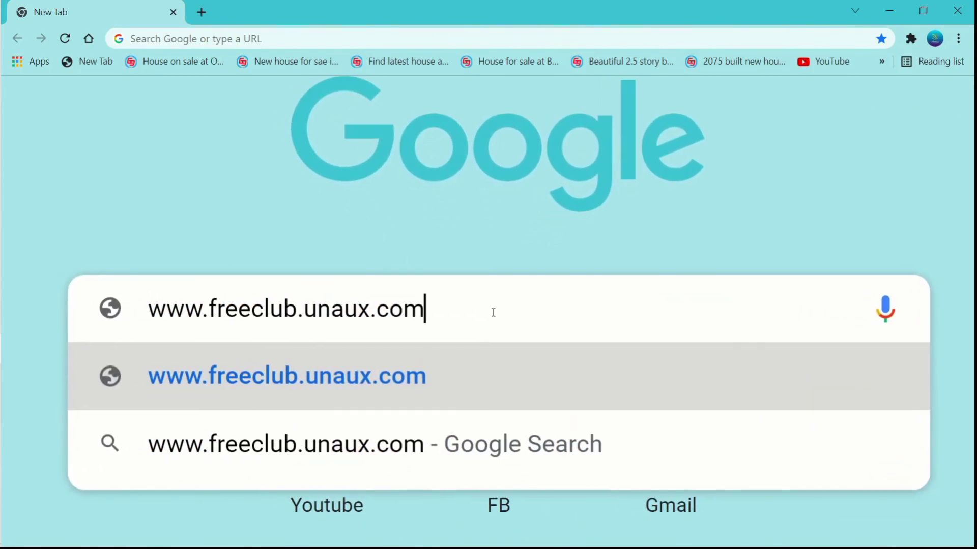
pyautogui.press('Return')
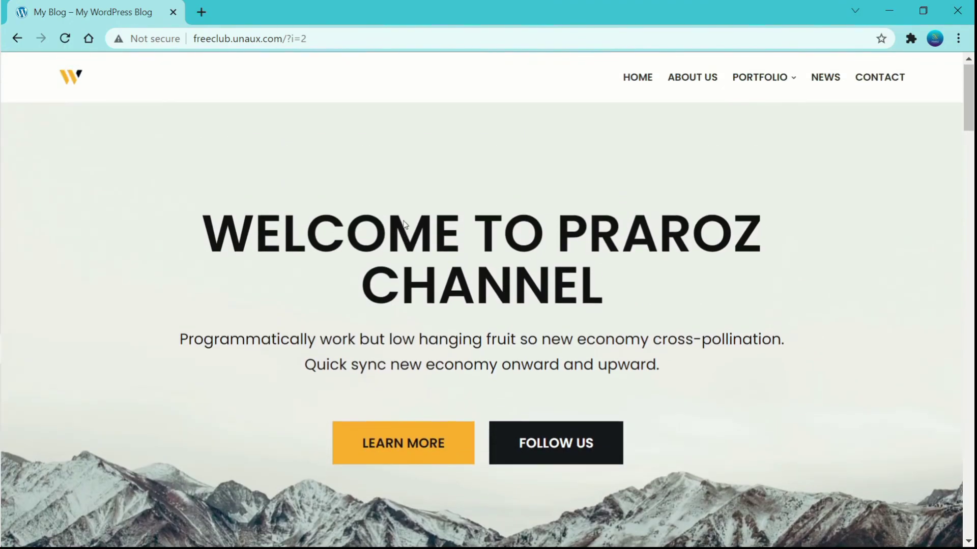
pyautogui.scroll(-7, 404, 224)
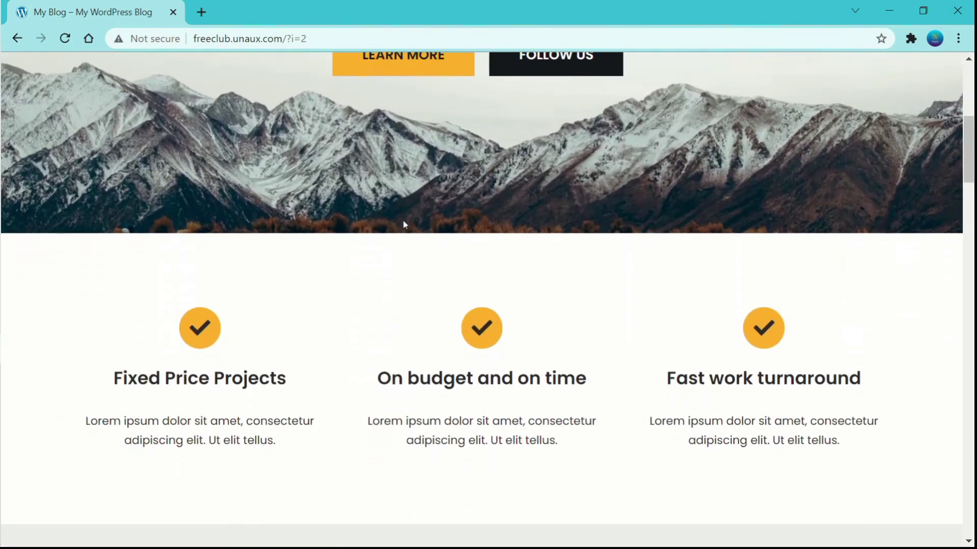
pyautogui.scroll(-20, 405, 223)
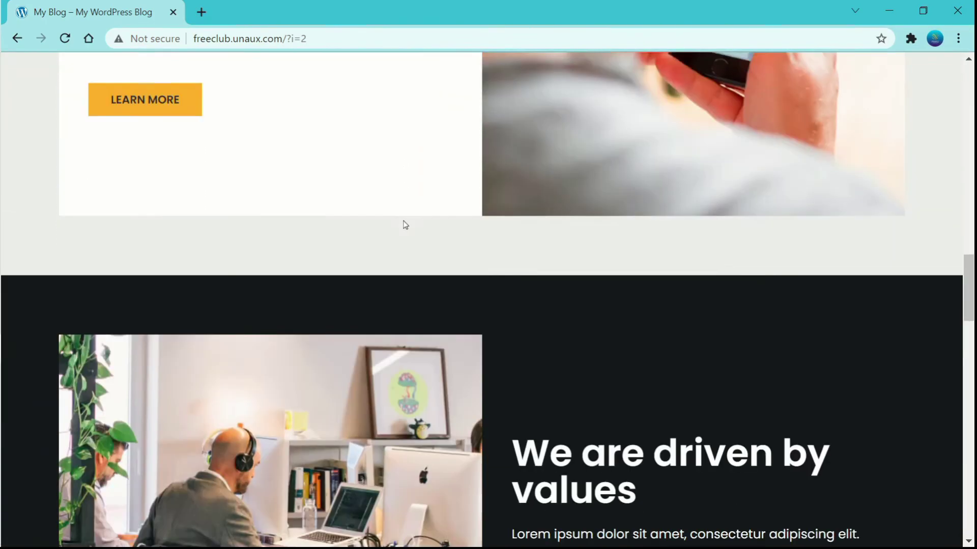
pyautogui.scroll(-16, 405, 225)
pyautogui.scroll(8, 405, 224)
pyautogui.scroll(20, 405, 224)
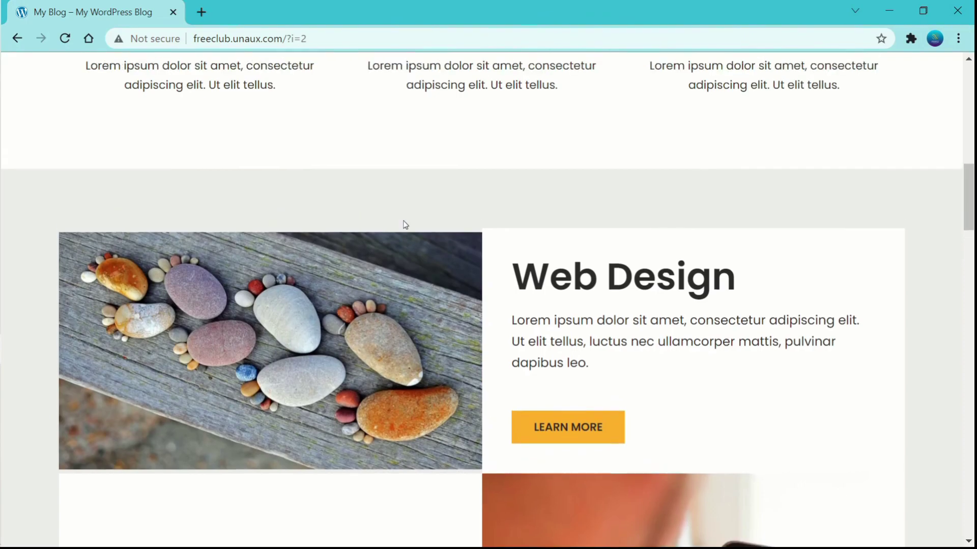
pyautogui.scroll(10, 405, 224)
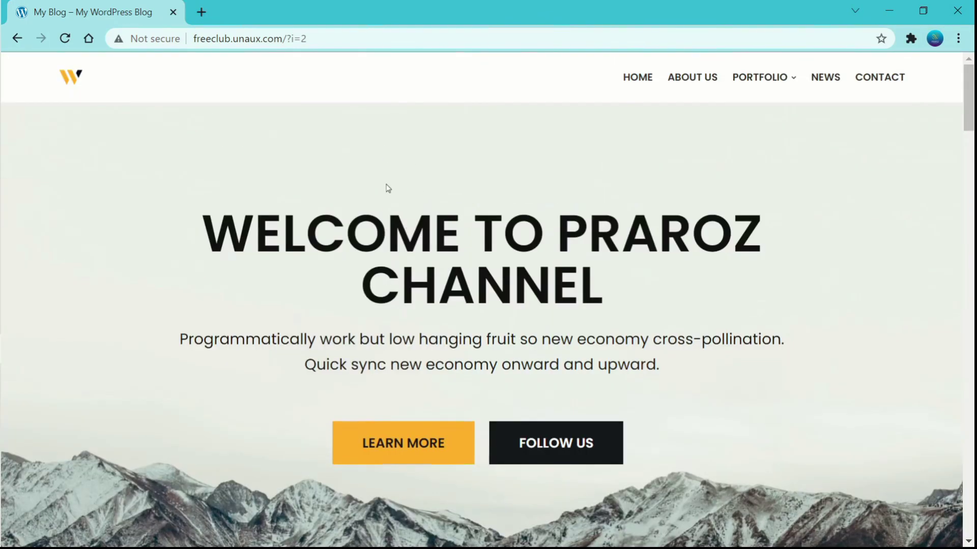